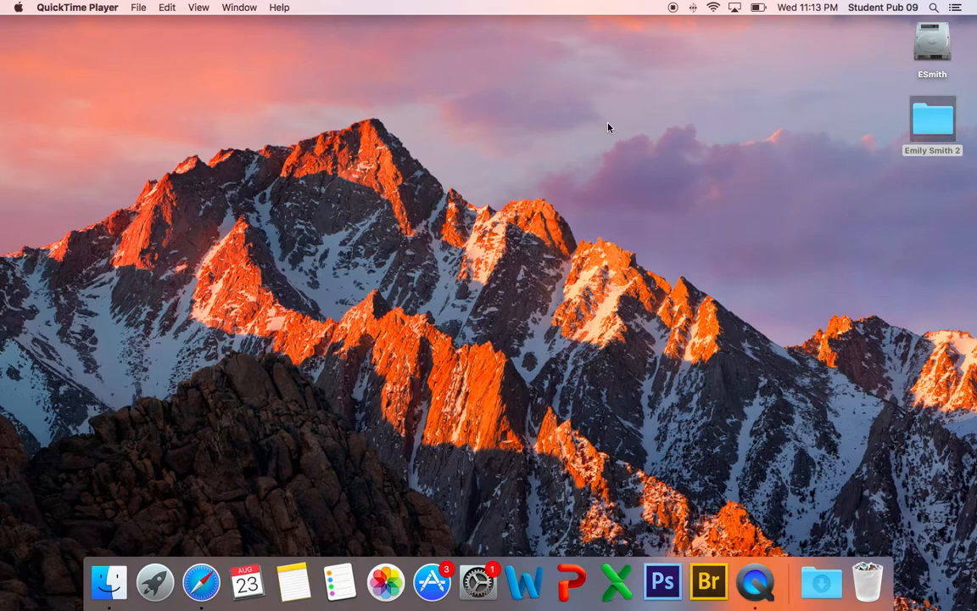
Step: Create a new desktop folder named with the student's full name followed by 4
left_click(531, 122)
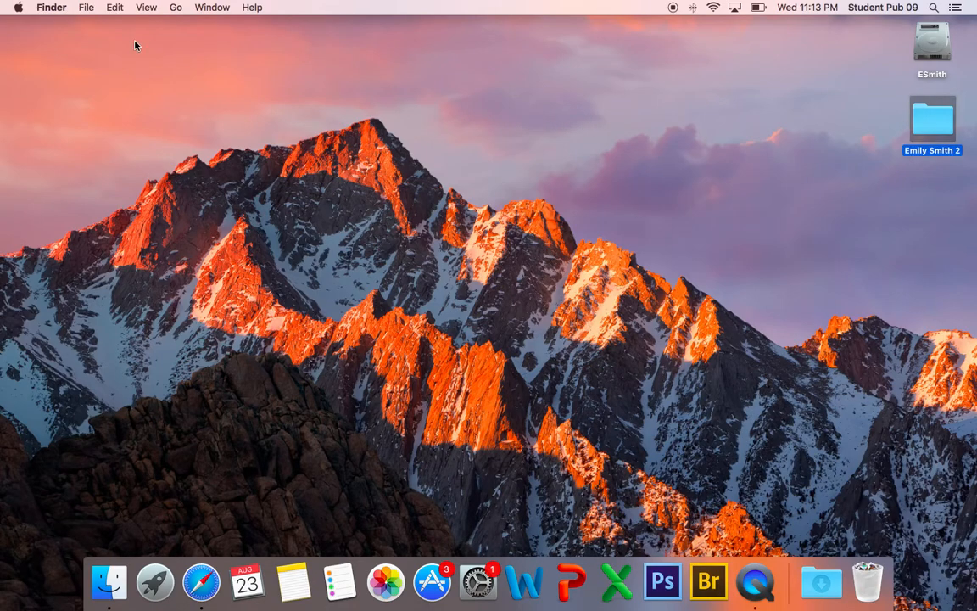
left_click(85, 9)
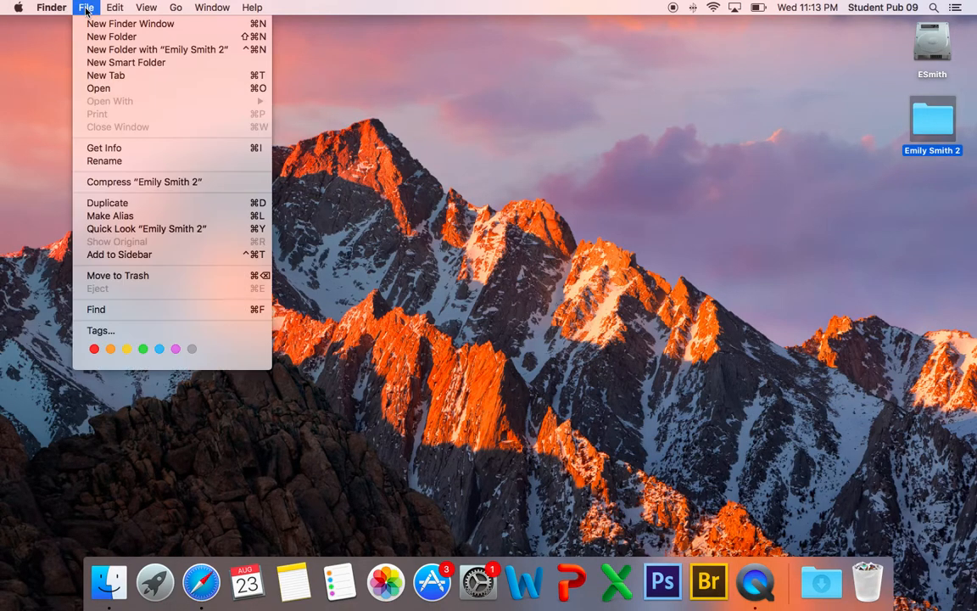
left_click(301, 81)
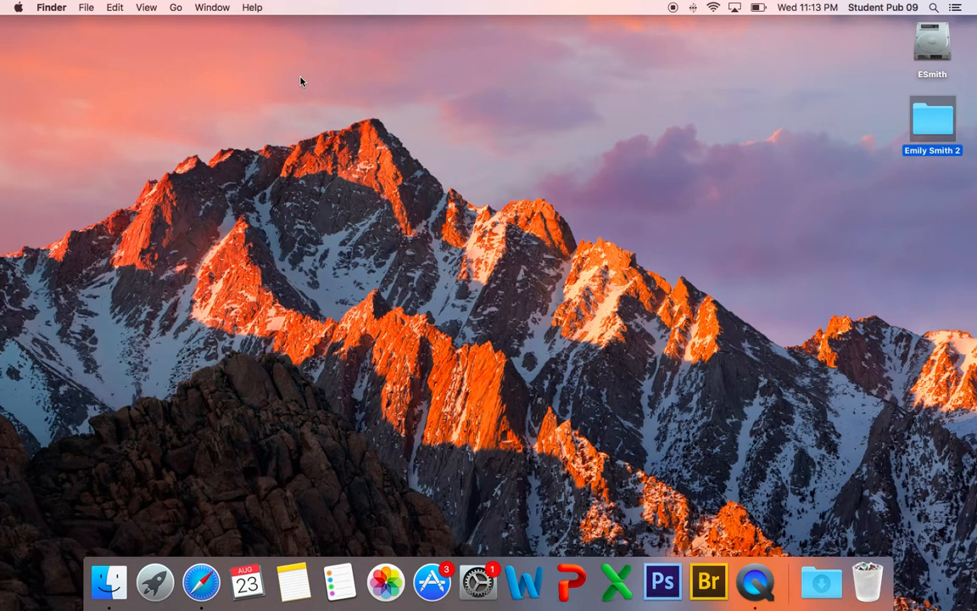
right_click(547, 98)
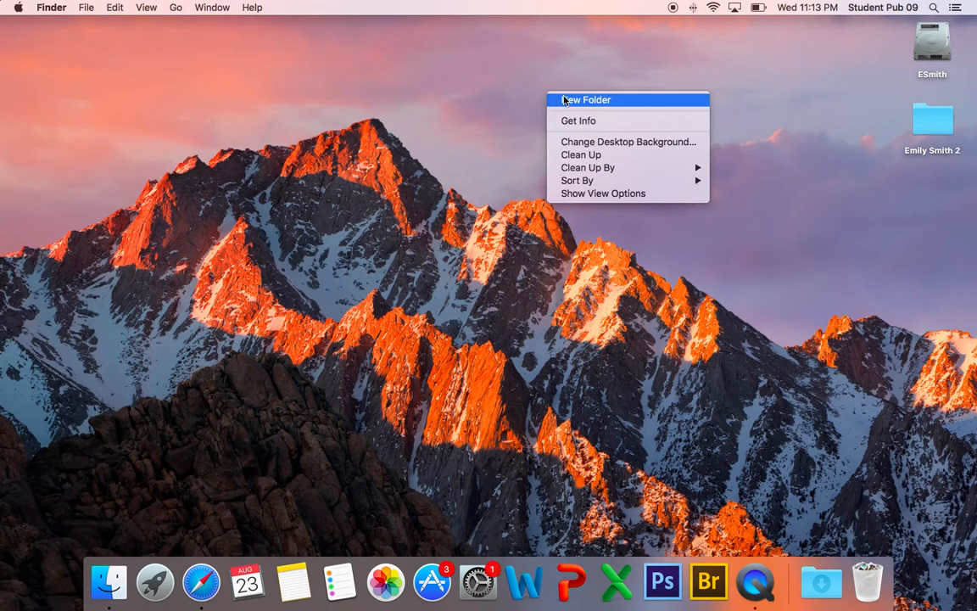
left_click(565, 100)
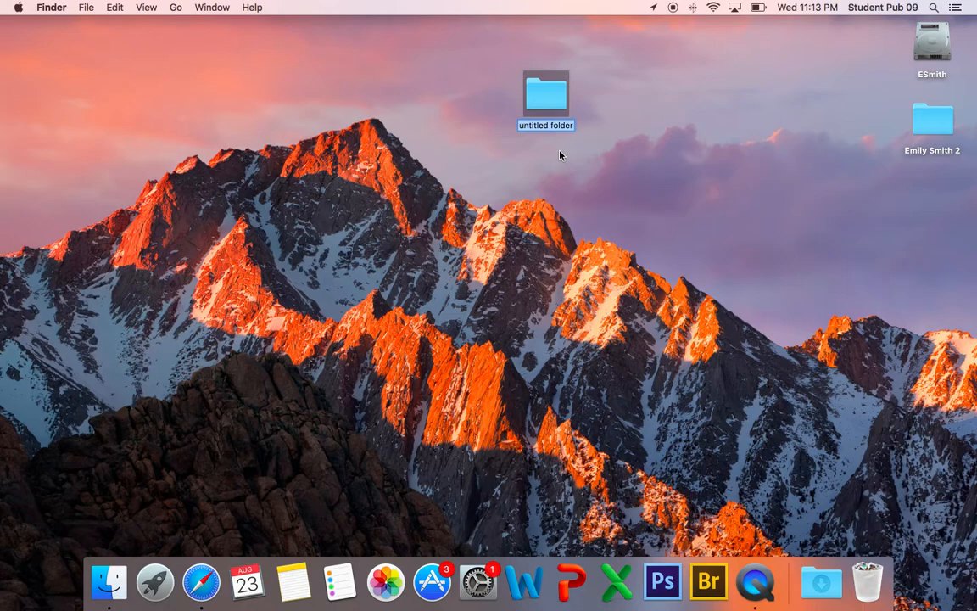
key("BackSpace")
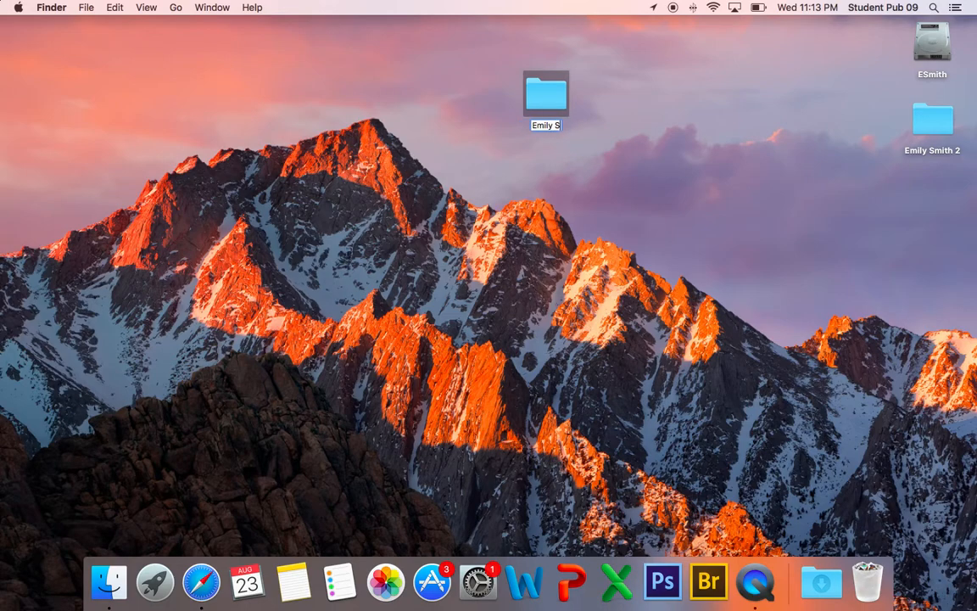
key("Return")
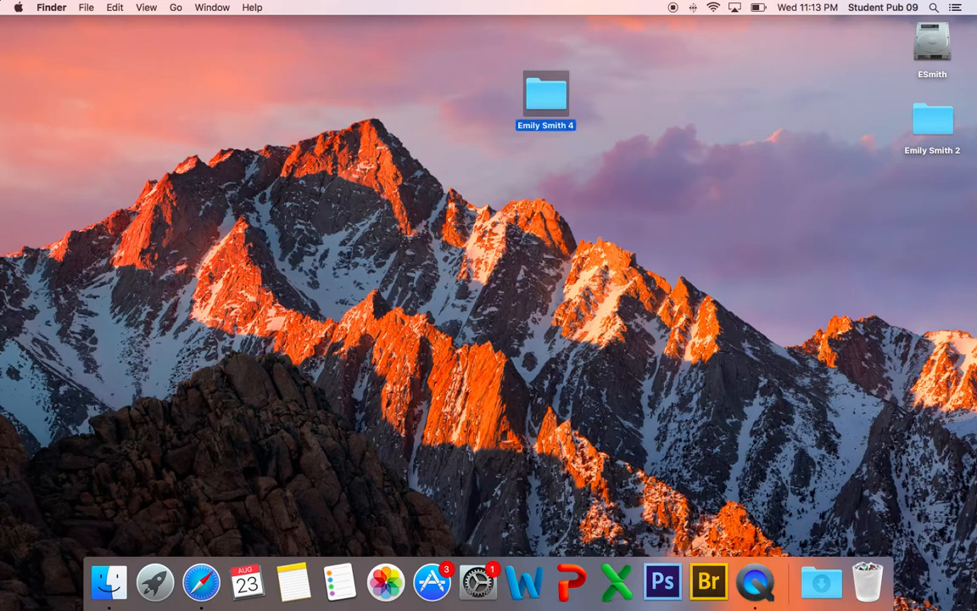
left_click(641, 64)
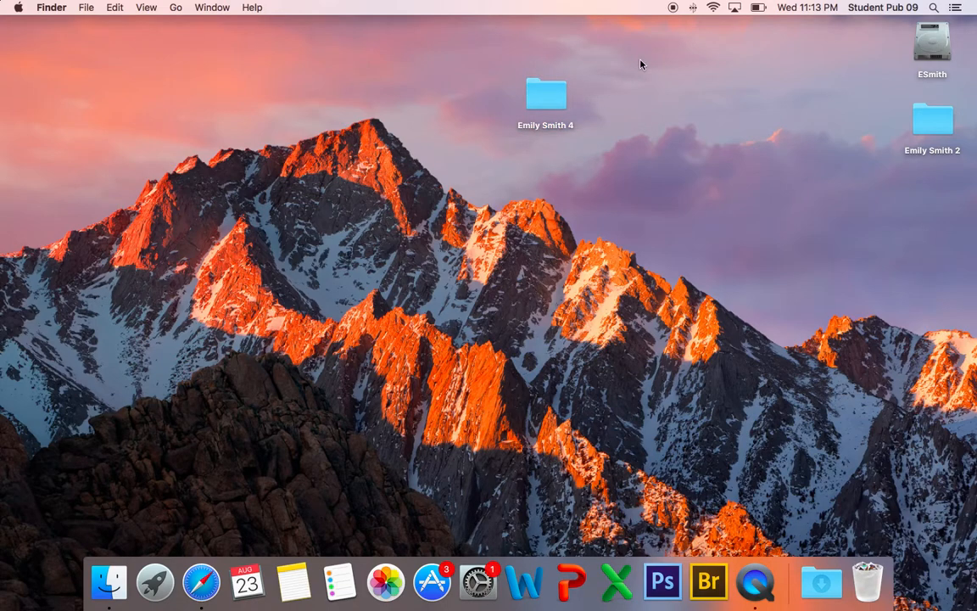
left_click(536, 101)
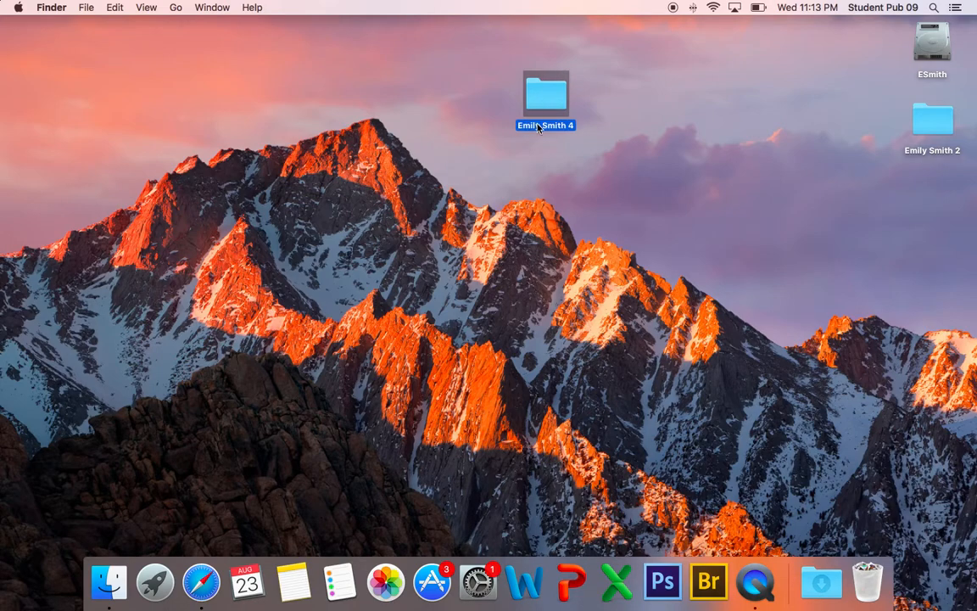
left_click(538, 127)
left_click(593, 95)
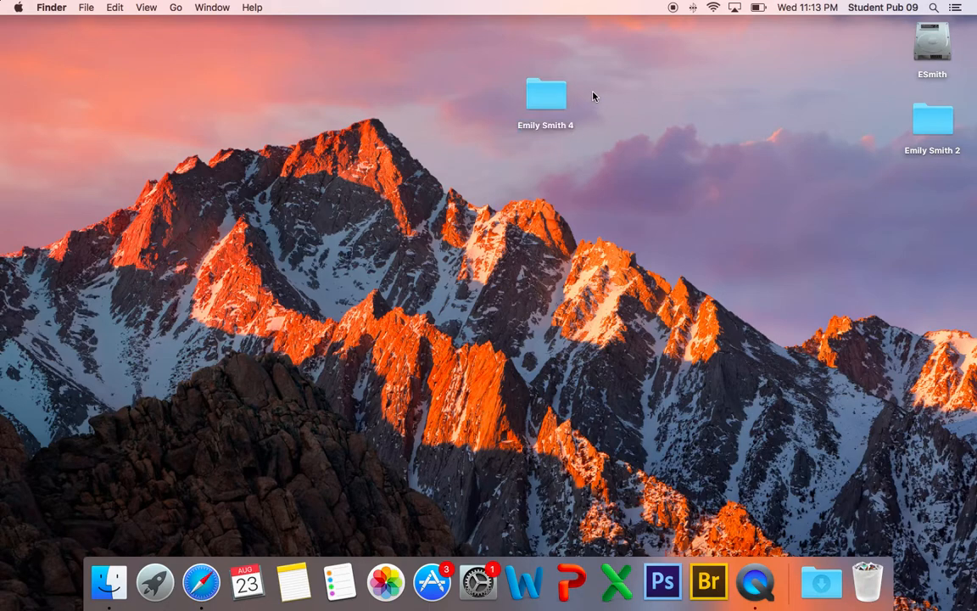
left_click(558, 101)
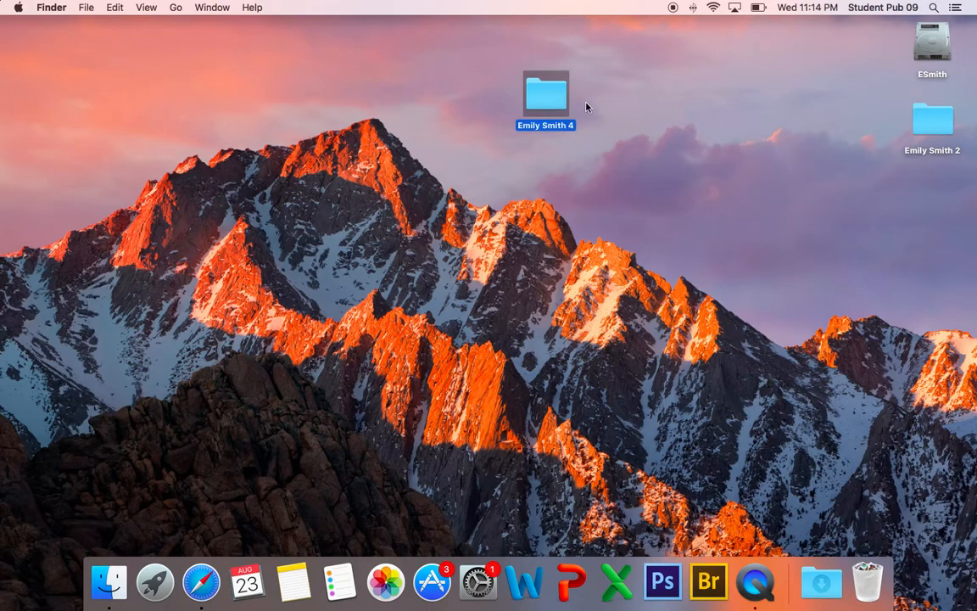
left_click(544, 128)
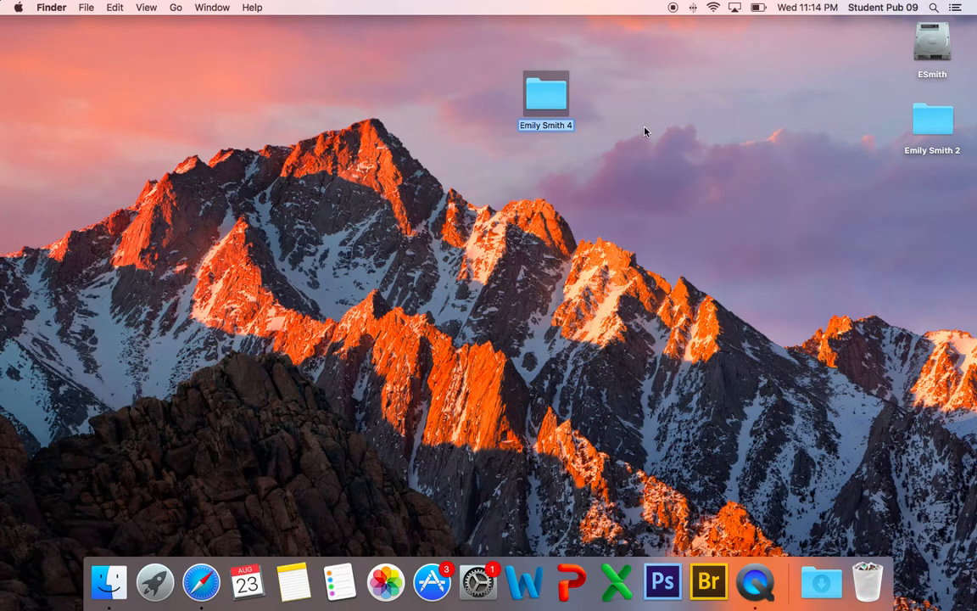
key("Right")
key("BackSpace")
key("BackSpace")
type("4")
key("Return")
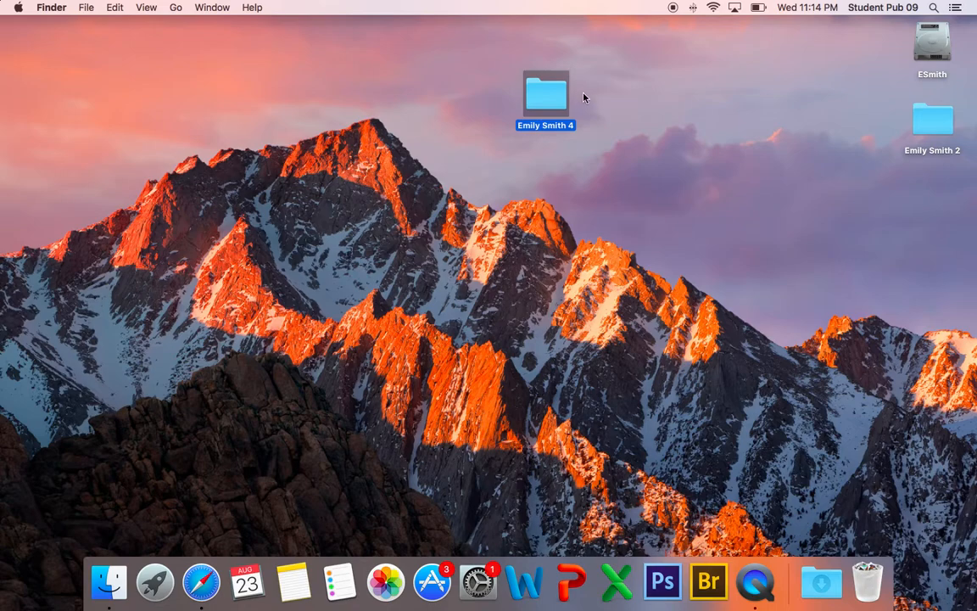
left_click(474, 179)
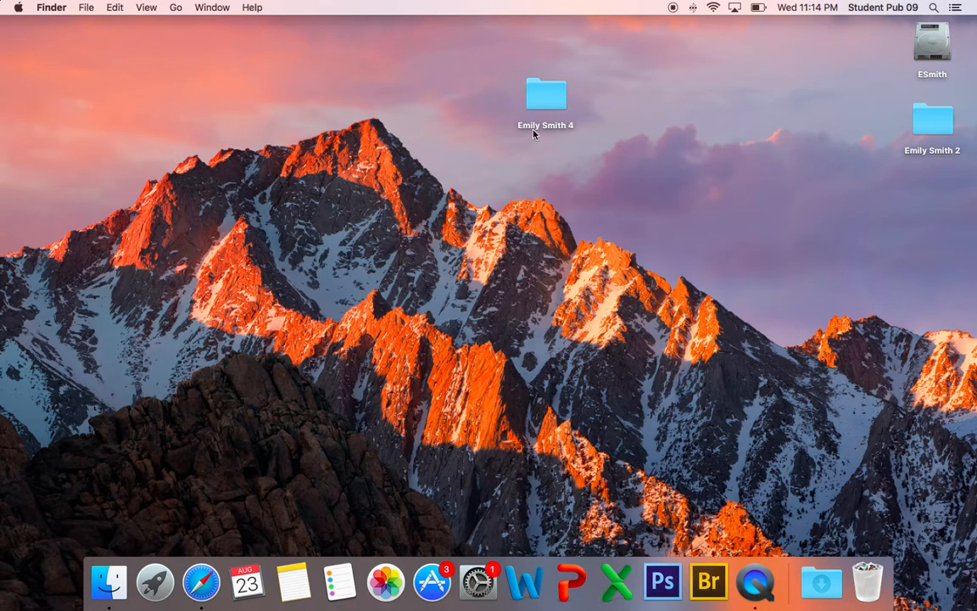
Step: Open the student's folder and create a subfolder named Sports inside it
double_click(546, 98)
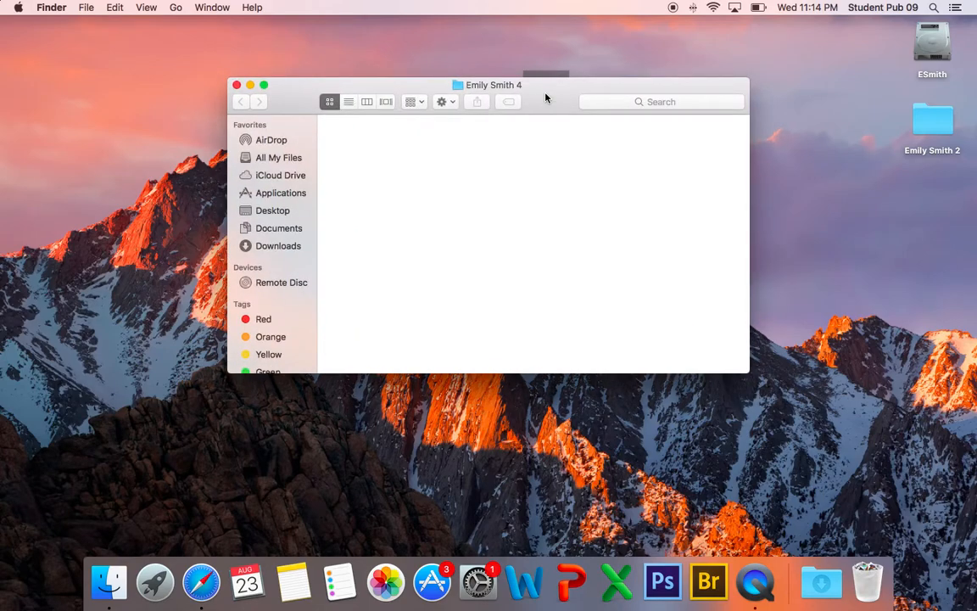
right_click(443, 178)
left_click(459, 180)
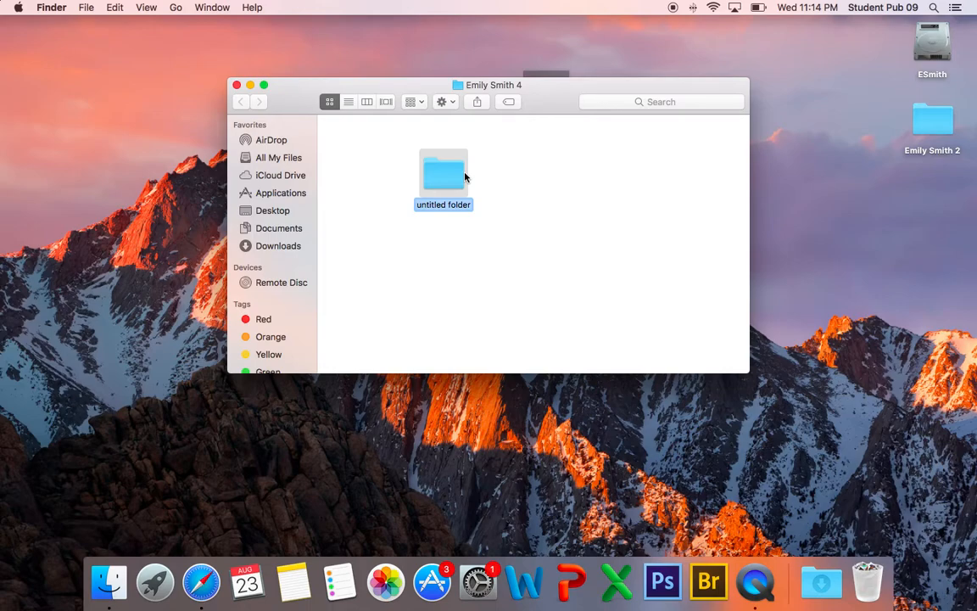
type("Sports")
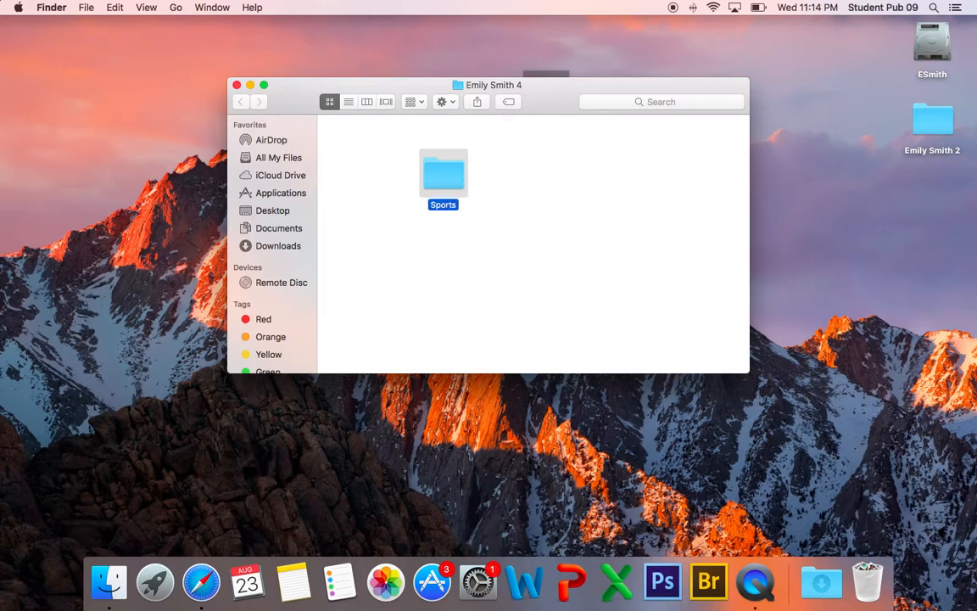
left_click(549, 178)
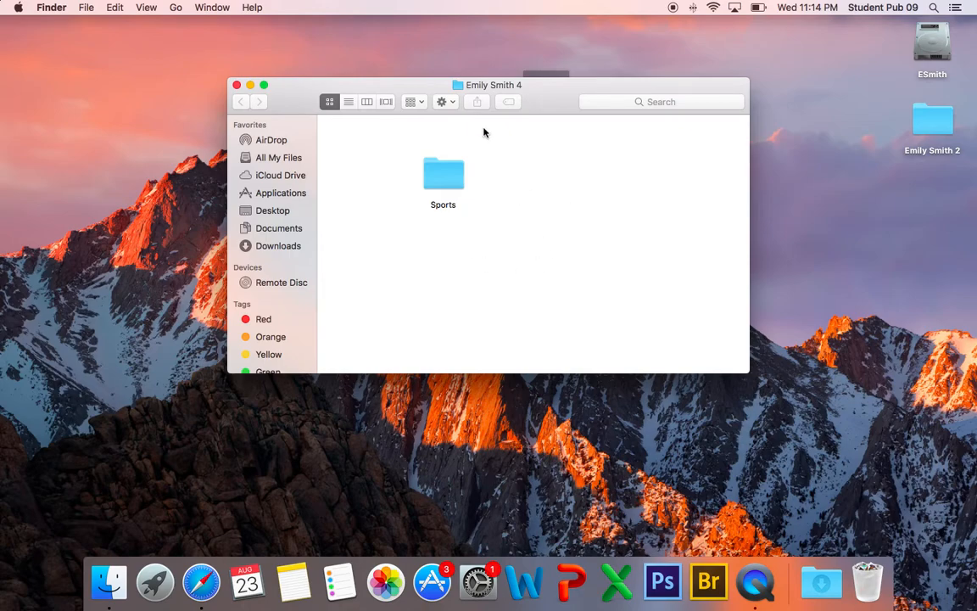
Step: Use the Action menu to add a subfolder named Student Life
left_click(448, 101)
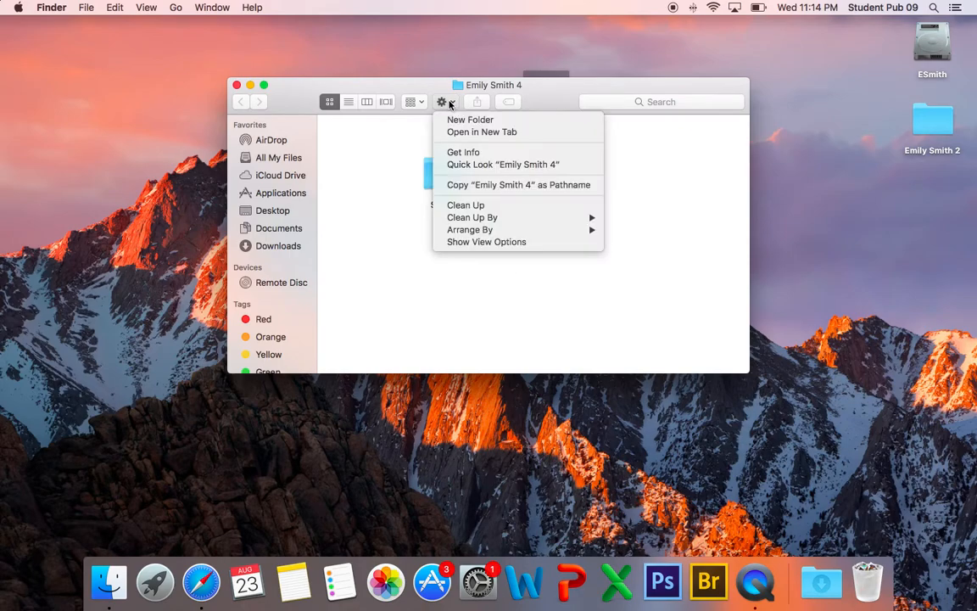
left_click(461, 120)
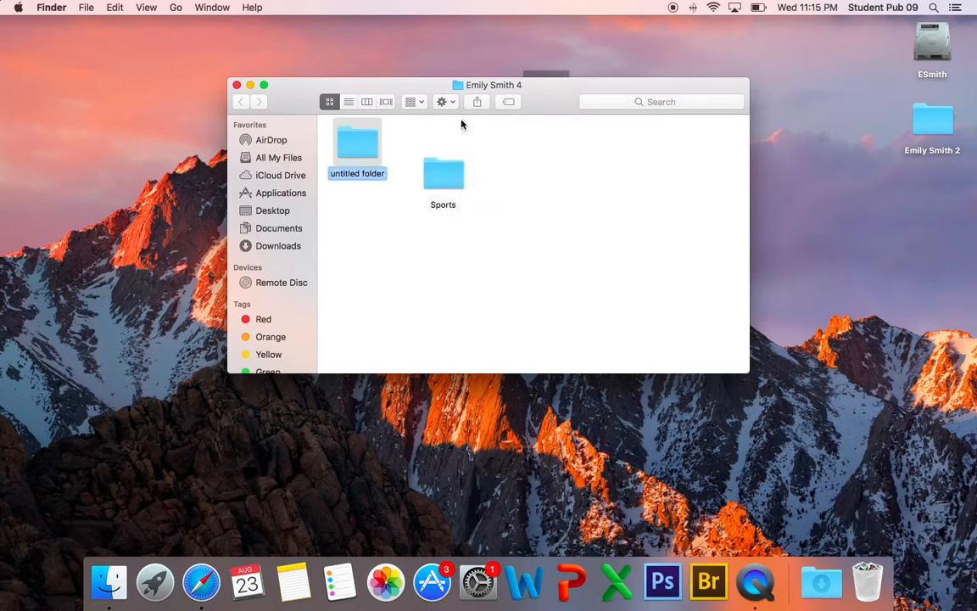
type("Student Life")
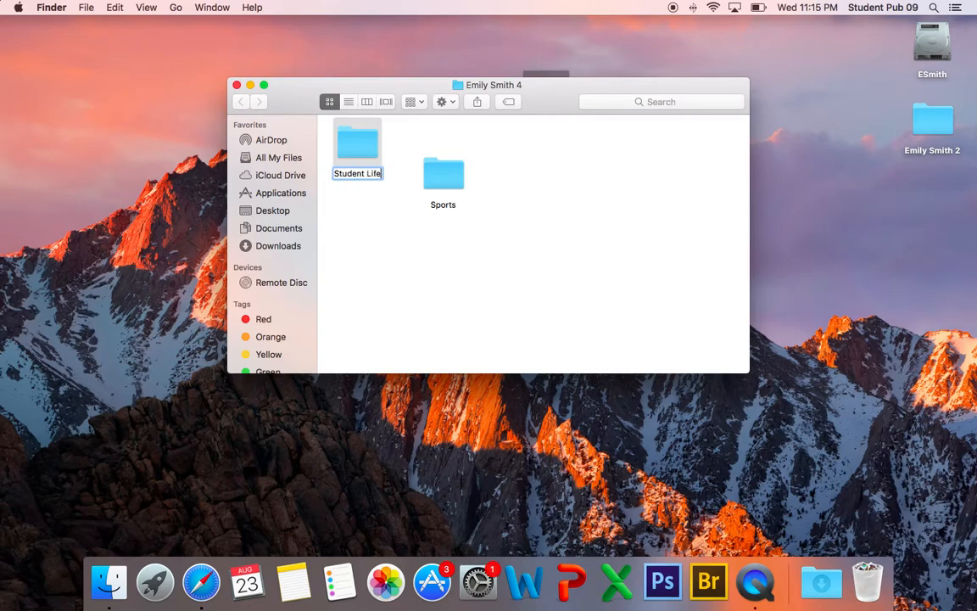
key("Return")
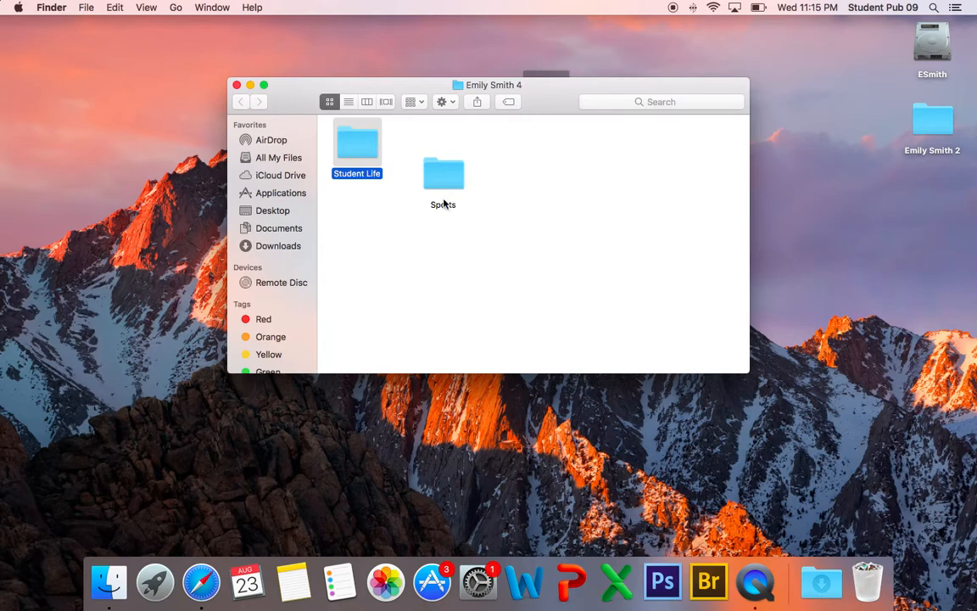
left_click(331, 102)
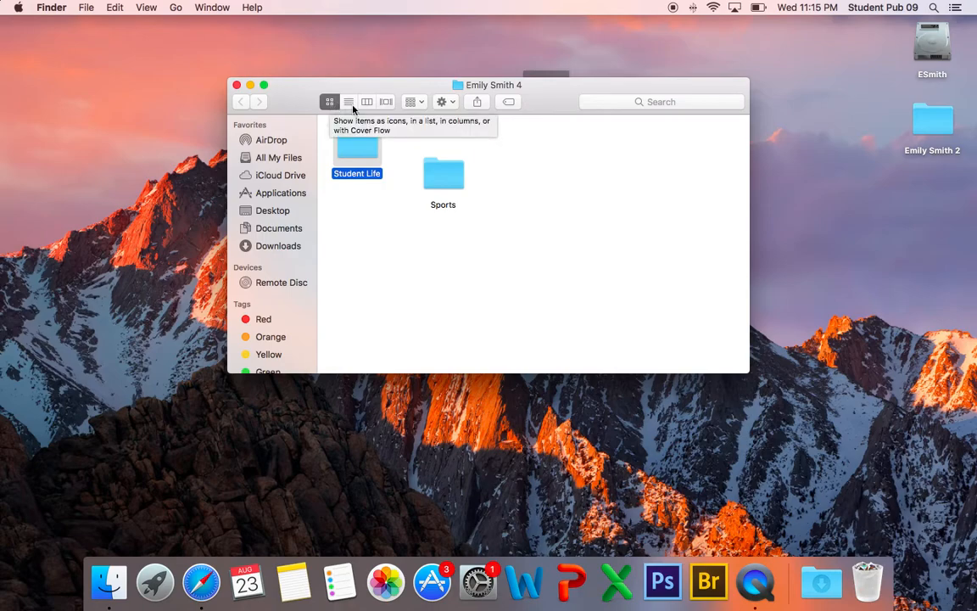
Step: Switch the folder to List view and move the window toward the upper left
left_click(353, 108)
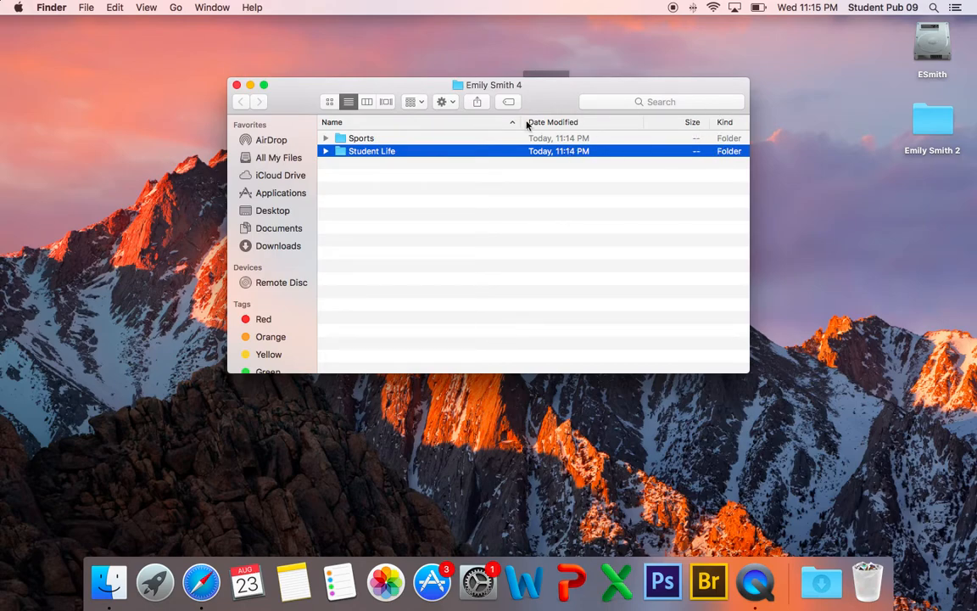
left_click(404, 181)
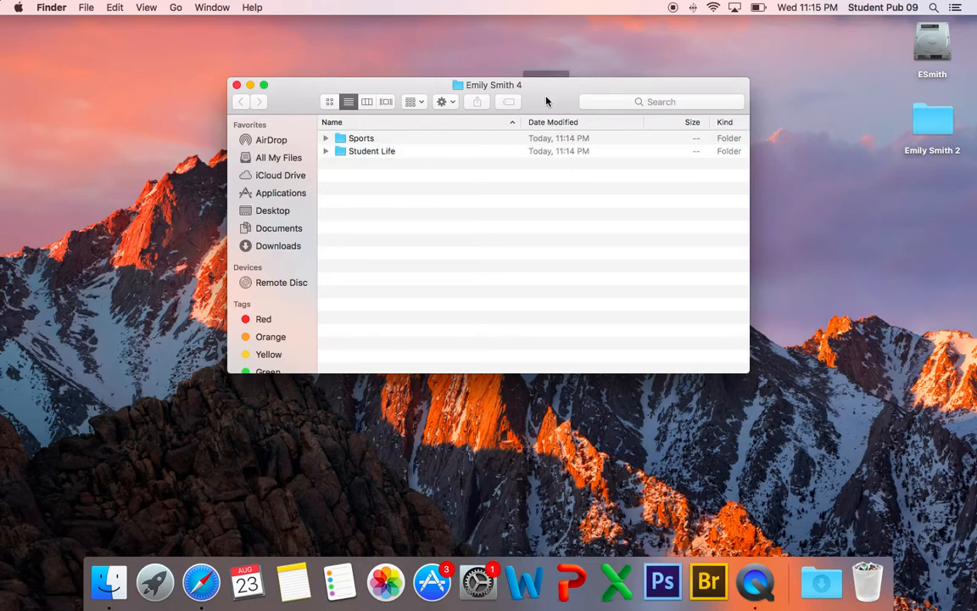
left_click_drag(545, 101, 370, 79)
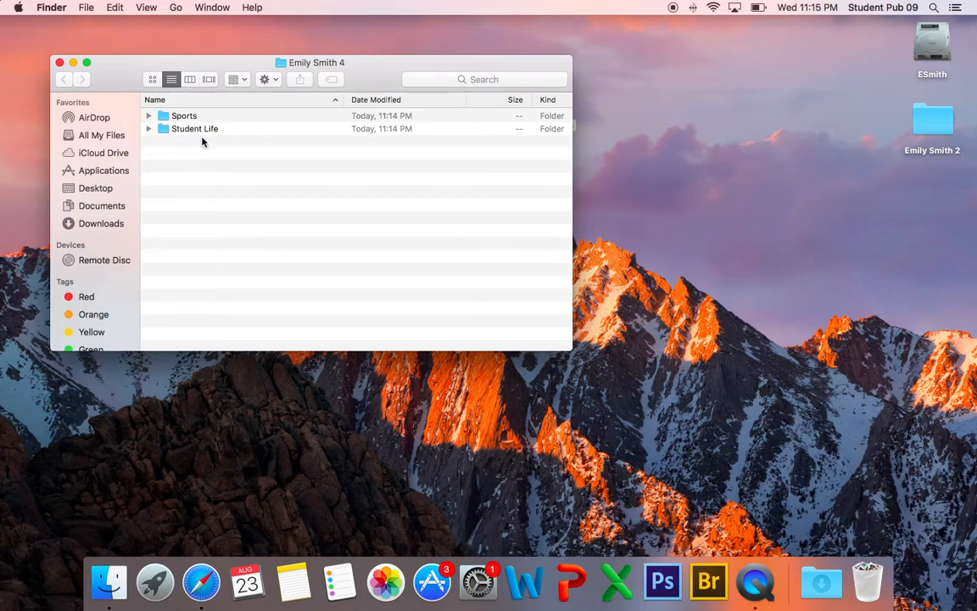
Step: Add two subfolders named Academics and Clubs through the Action menu
left_click(266, 79)
left_click(275, 97)
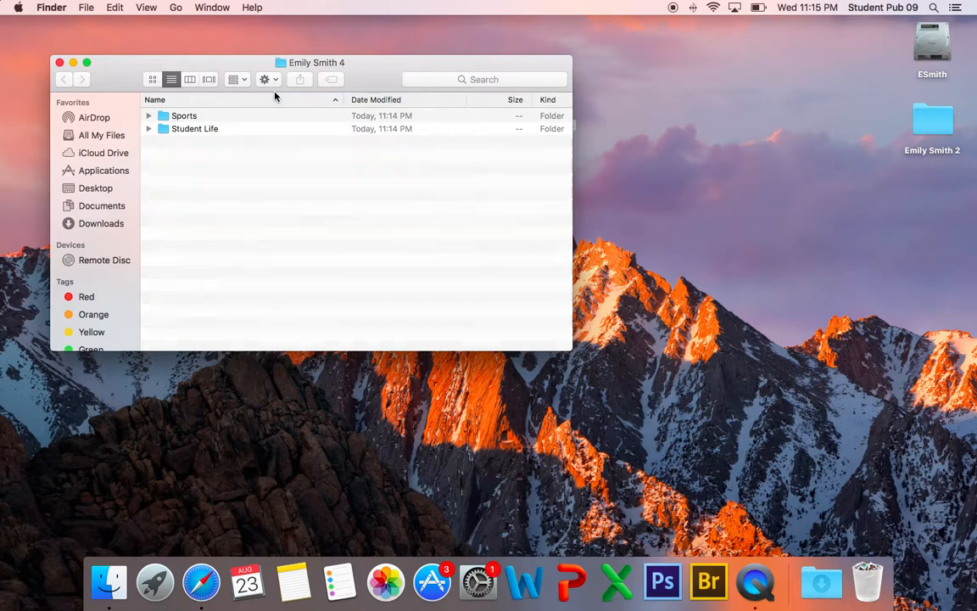
type("Academics")
key("Return")
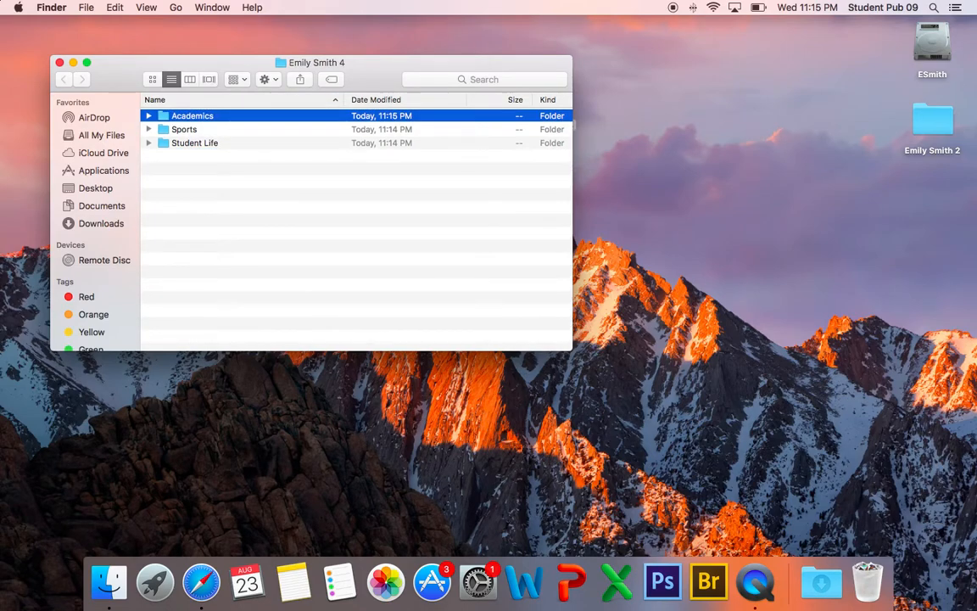
left_click(272, 79)
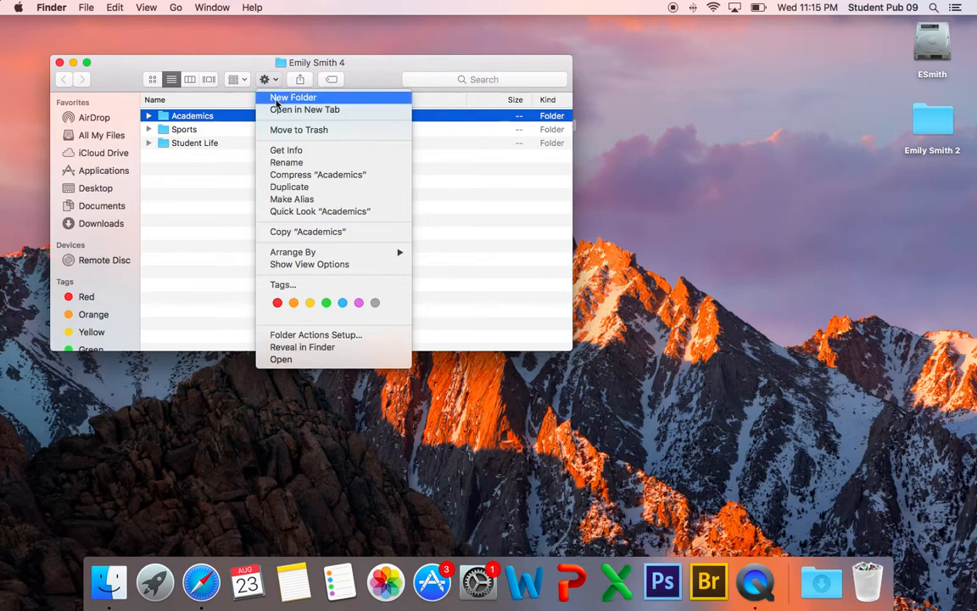
left_click(293, 97)
type("Clubs")
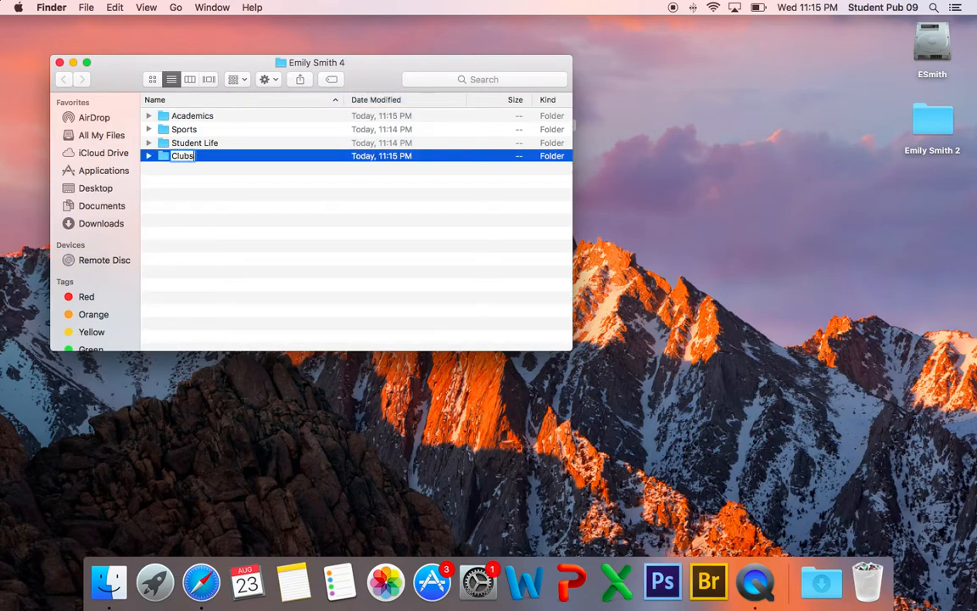
key("Return")
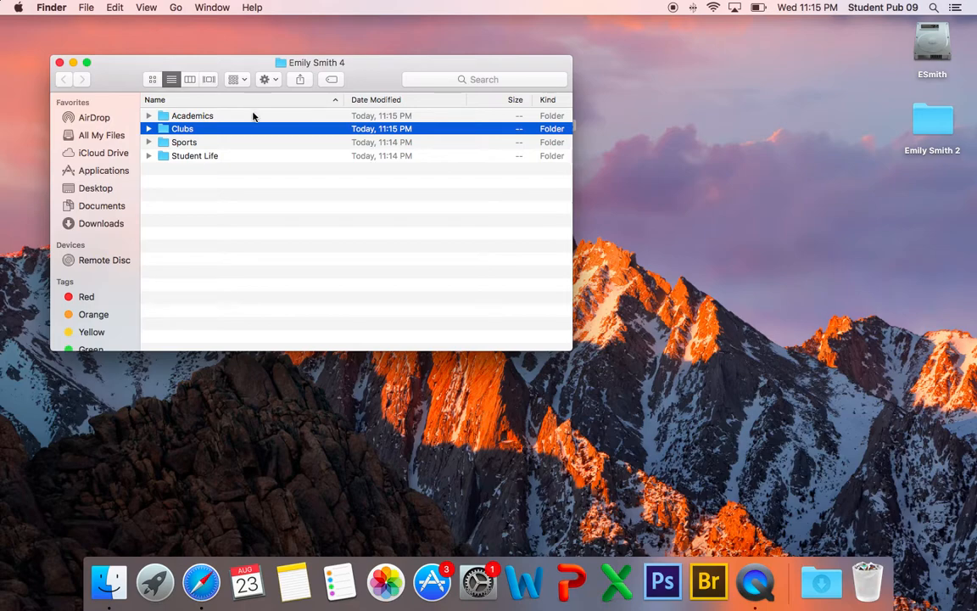
left_click(310, 210)
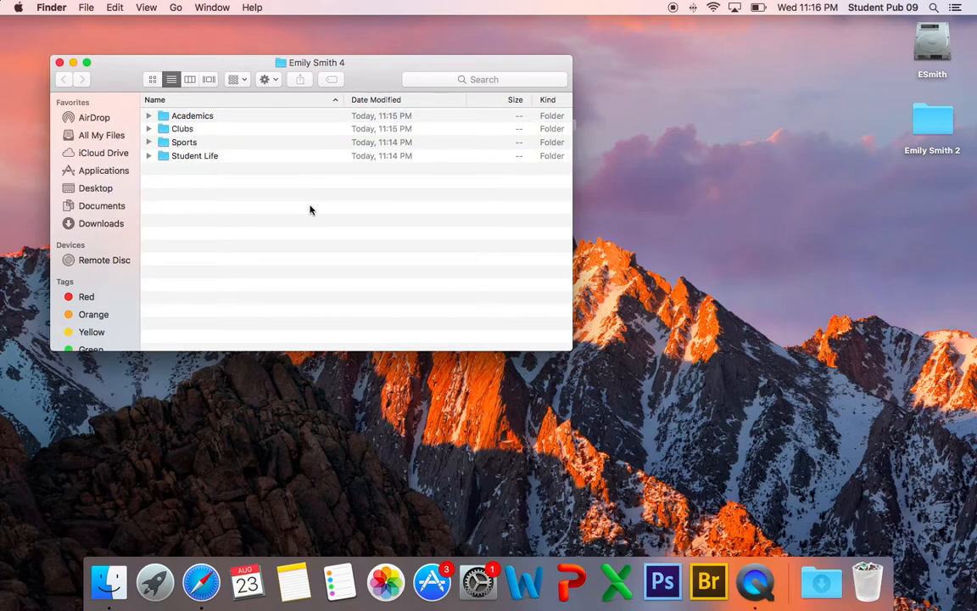
Step: Add another subfolder named Newspaper
left_click(268, 79)
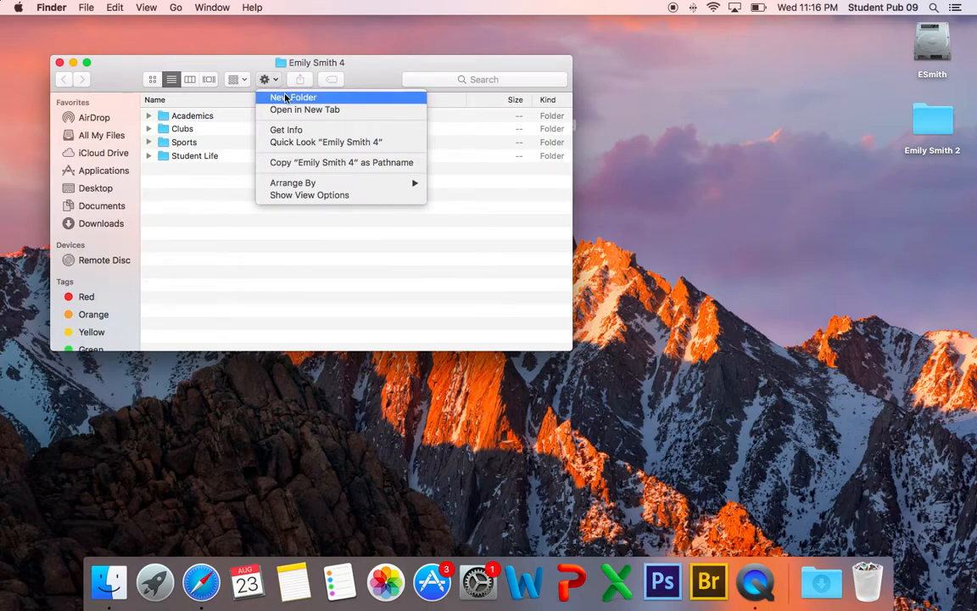
left_click(285, 98)
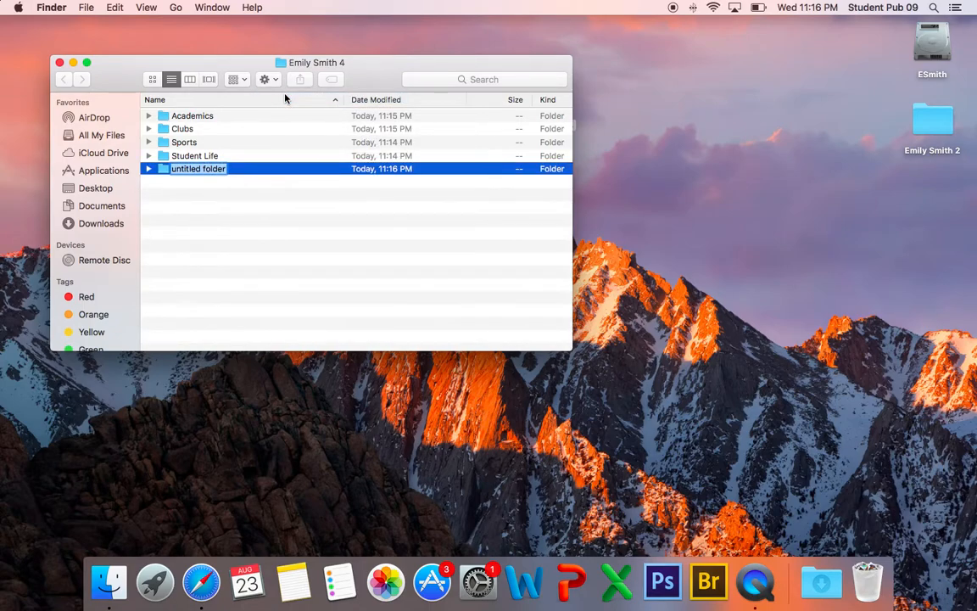
type("Newspaper")
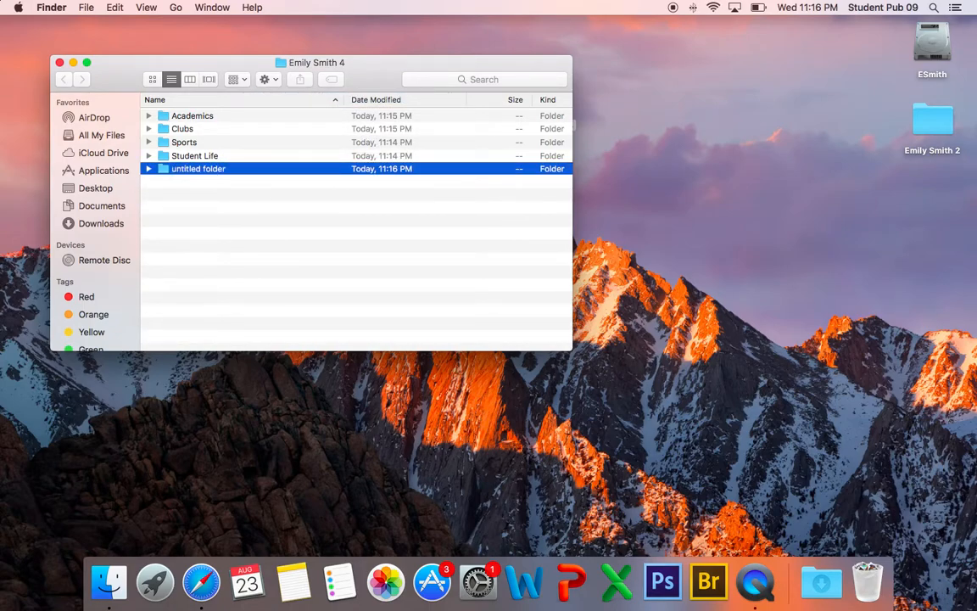
key("Return")
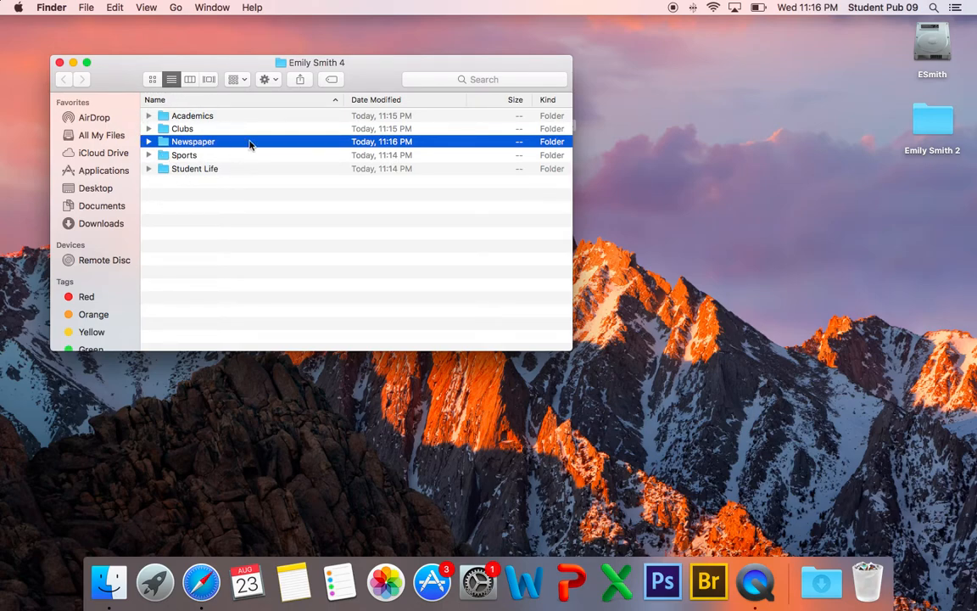
left_click_drag(348, 78, 300, 70)
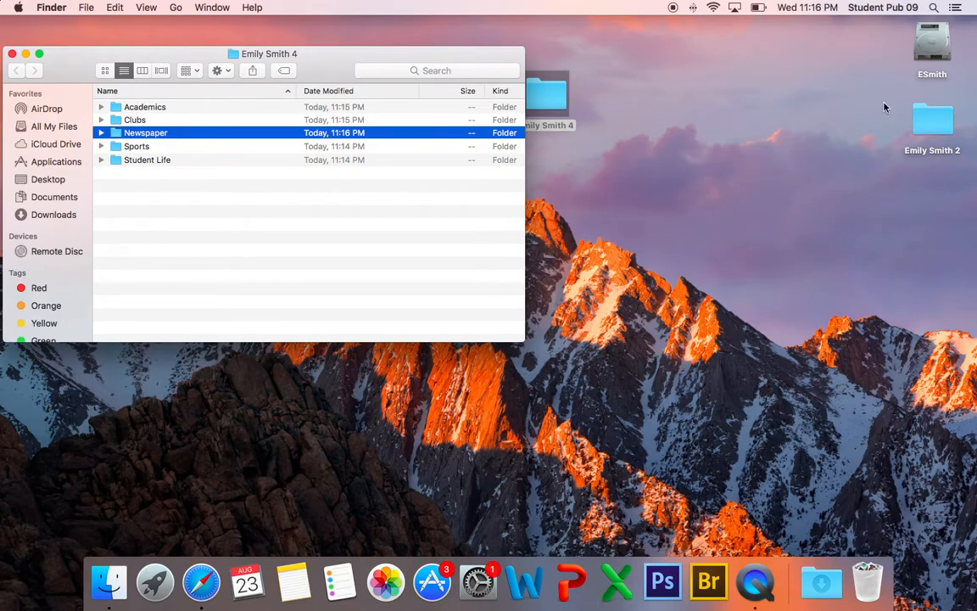
double_click(937, 122)
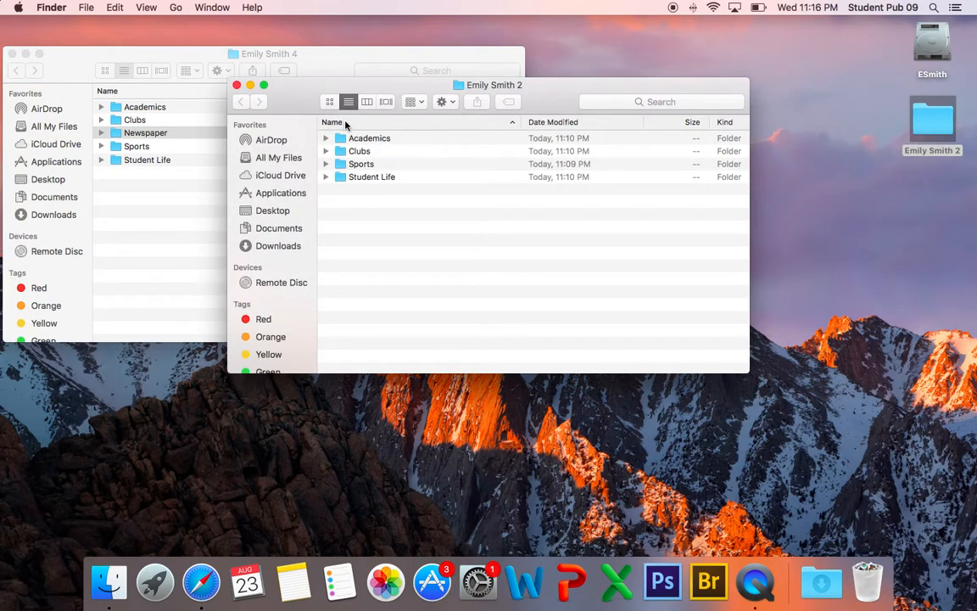
left_click(414, 102)
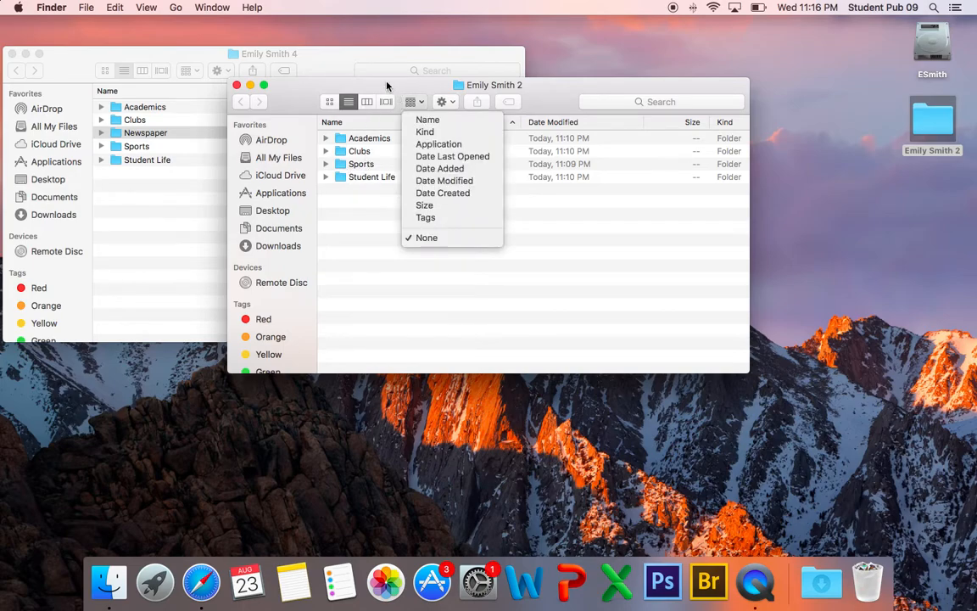
left_click(348, 90)
left_click(365, 102)
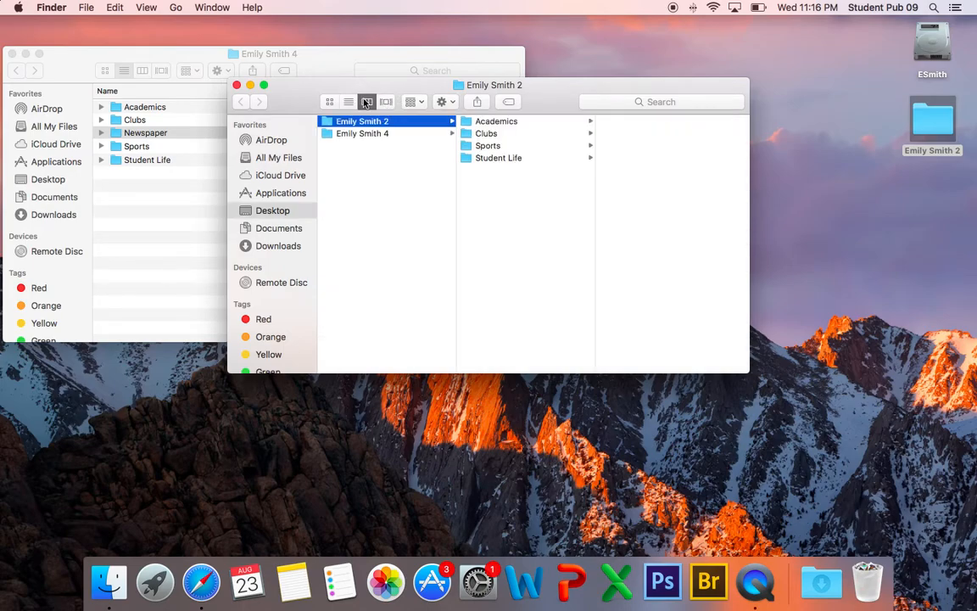
left_click(403, 103)
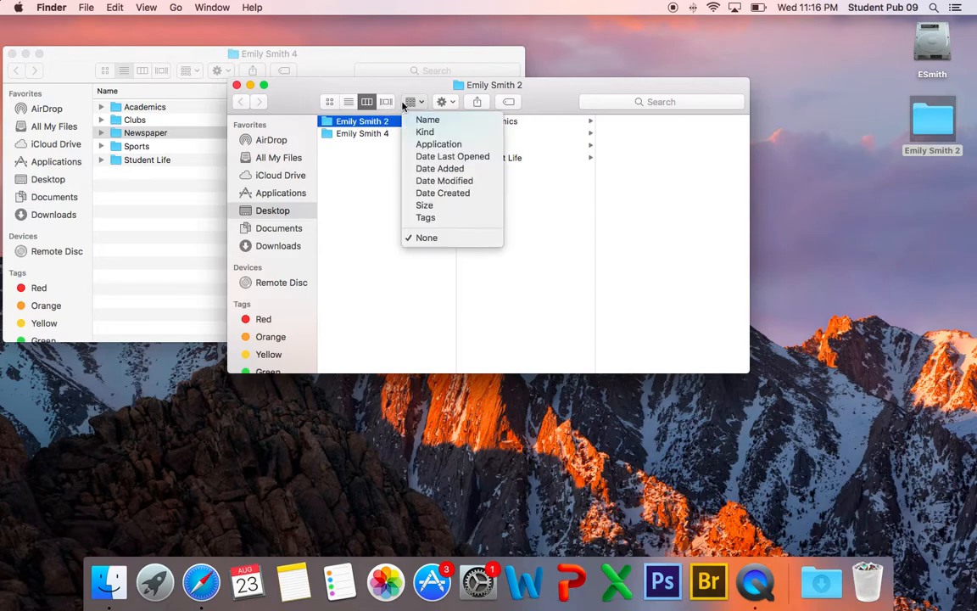
left_click(385, 103)
left_click(386, 103)
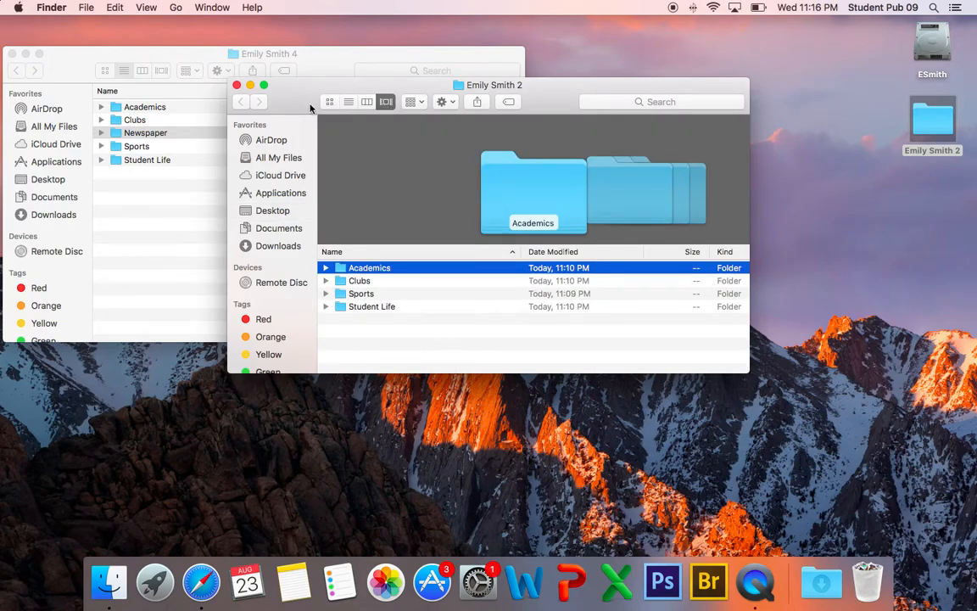
left_click(349, 102)
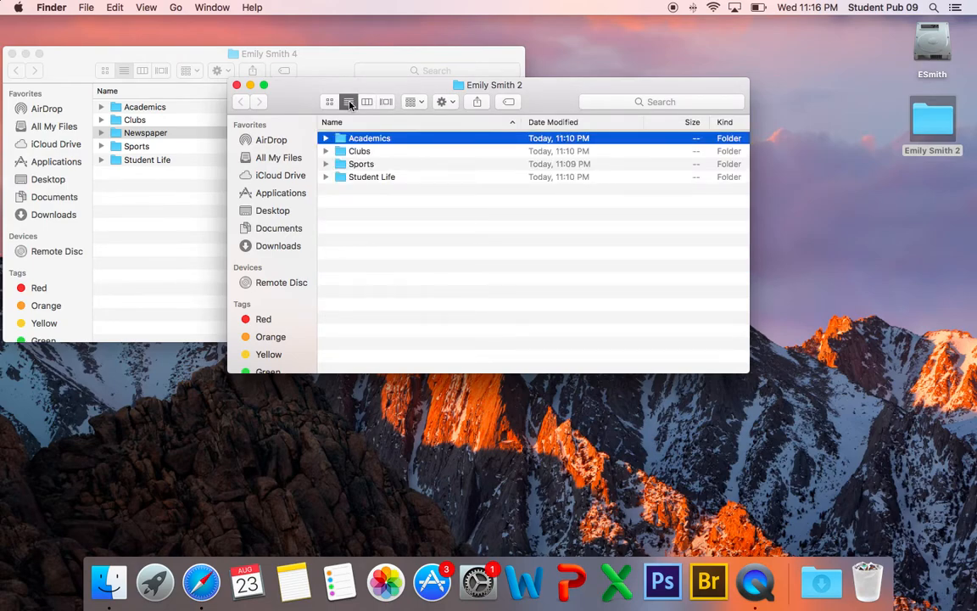
left_click_drag(308, 98, 520, 76)
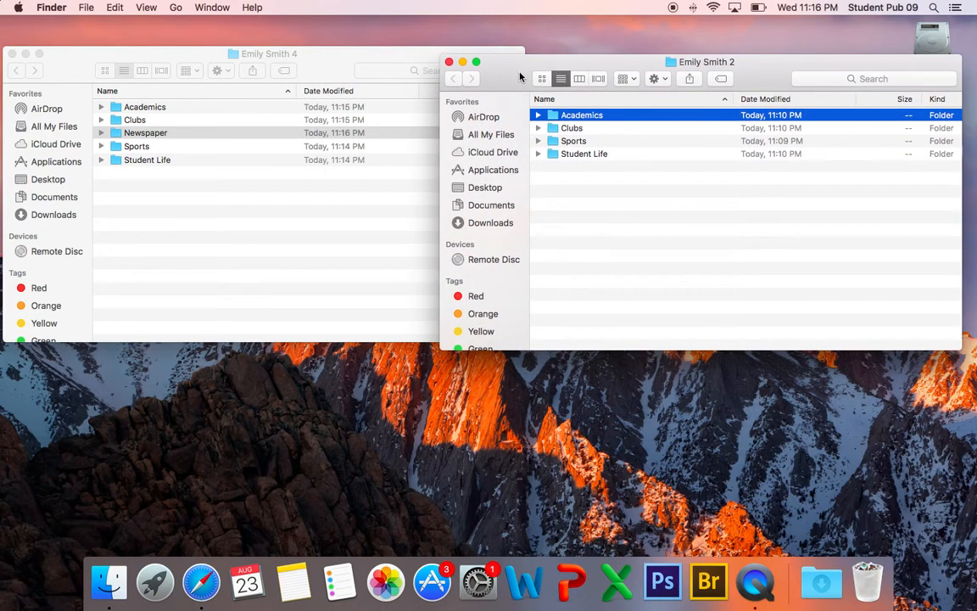
left_click(450, 62)
left_click_drag(73, 62, 226, 50)
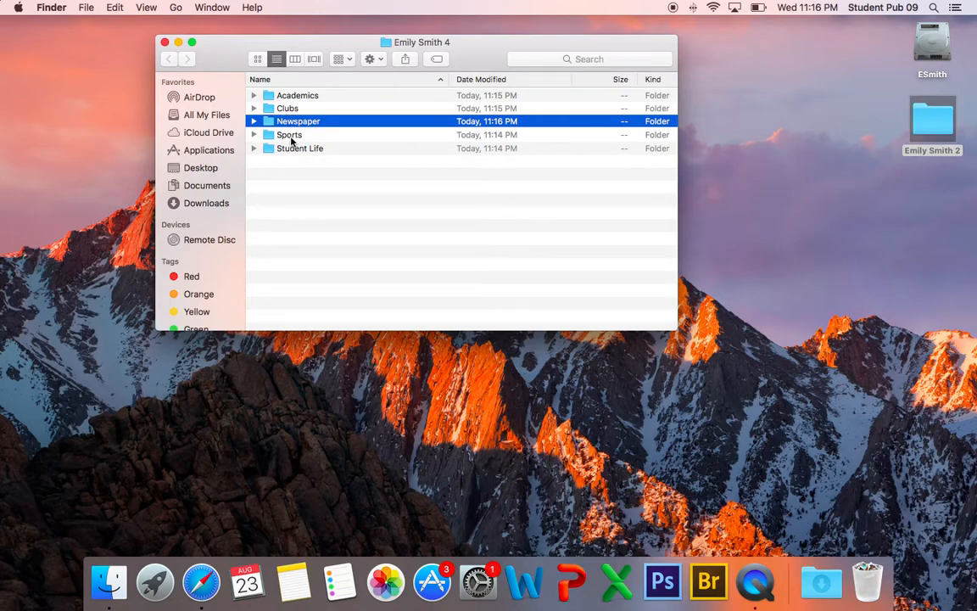
Step: Open Sports and create a Fall folder inside it
double_click(290, 136)
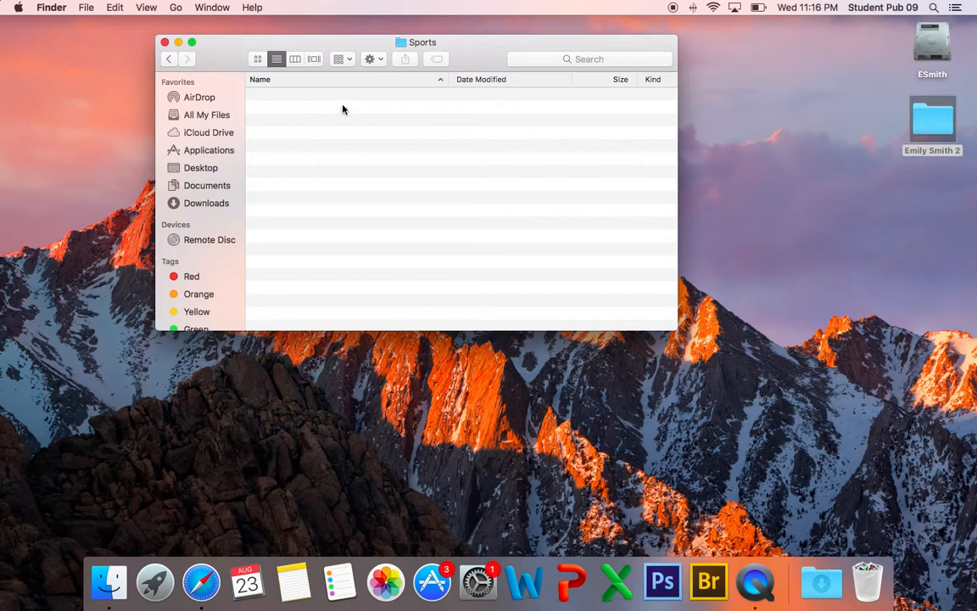
left_click(371, 58)
left_click(373, 74)
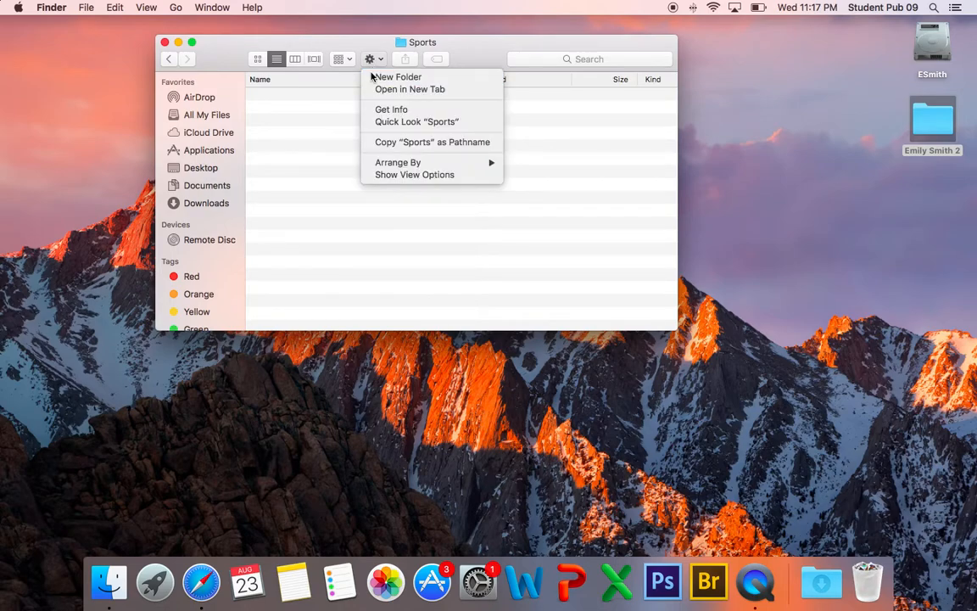
type("Fall")
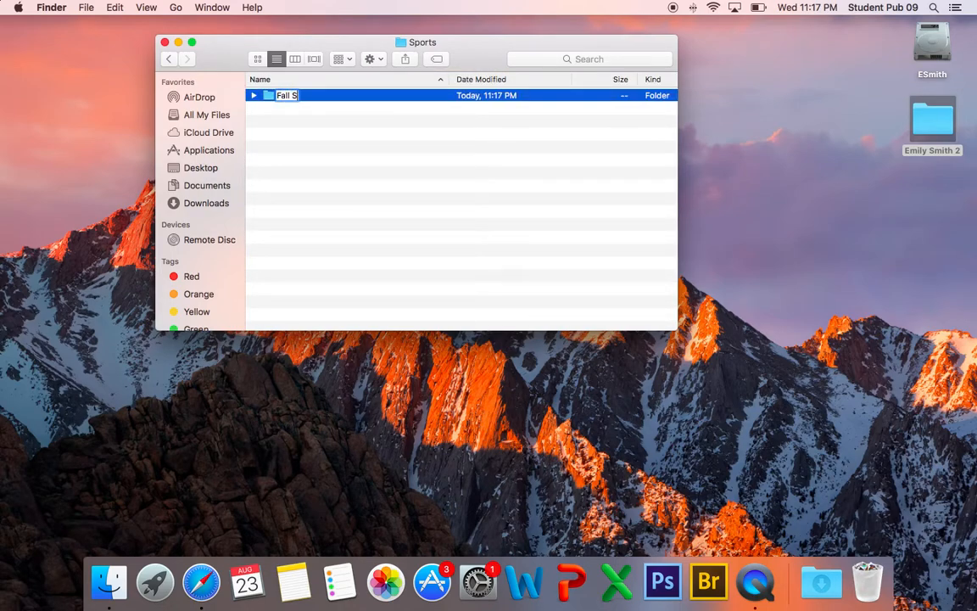
key("Return")
Step: Open Fall and create a Football folder inside it
double_click(281, 95)
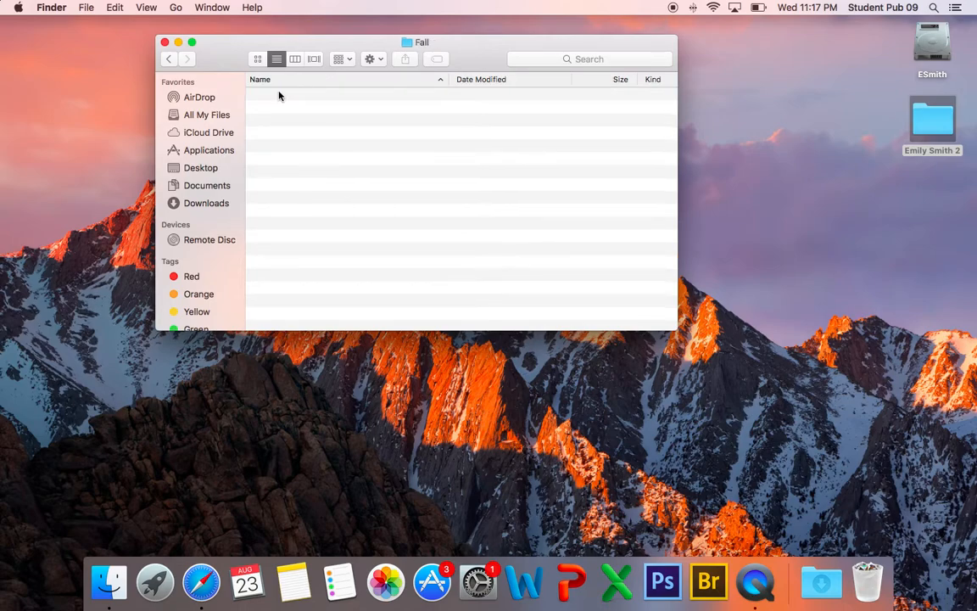
left_click(374, 59)
left_click(375, 82)
type("Football")
key("Return")
Step: Inside Football, create Varsity, JV and Freshmen folders, then go back up to Sports
double_click(294, 95)
left_click(370, 59)
left_click(368, 80)
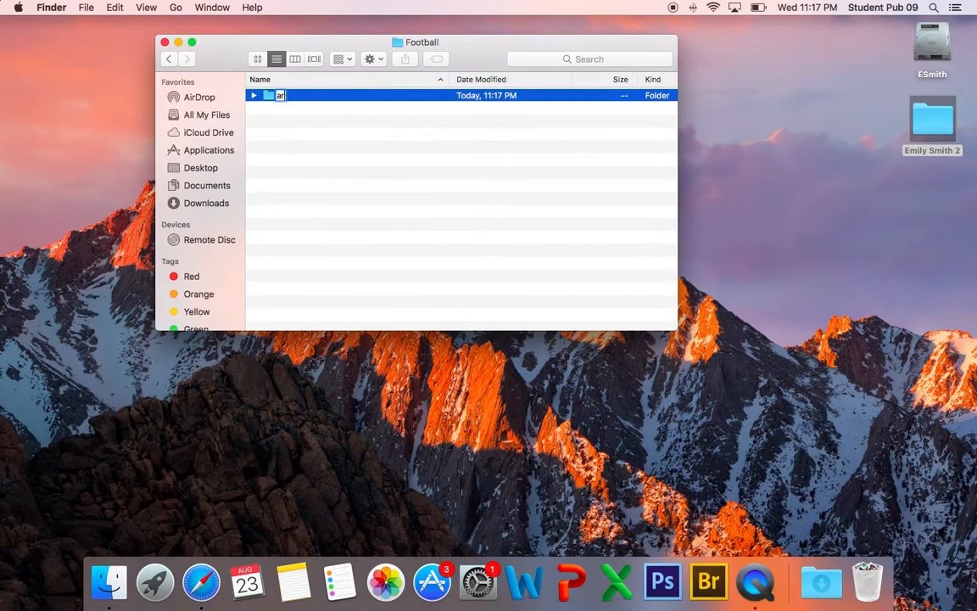
type("Varsity")
key("Return")
left_click(374, 59)
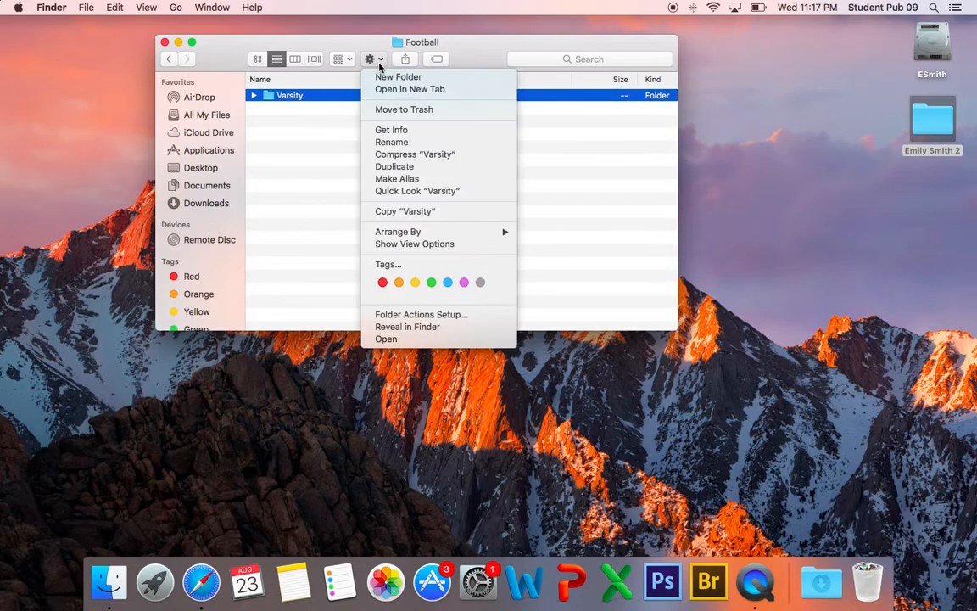
left_click(379, 75)
type("JV")
key("Return")
left_click(384, 60)
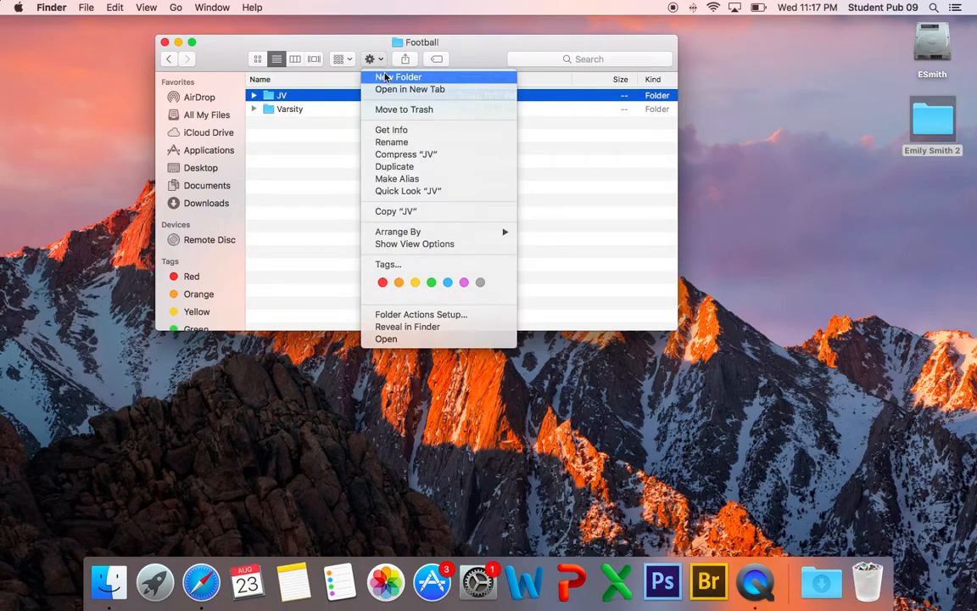
left_click(384, 75)
type("Freshmen")
key("Return")
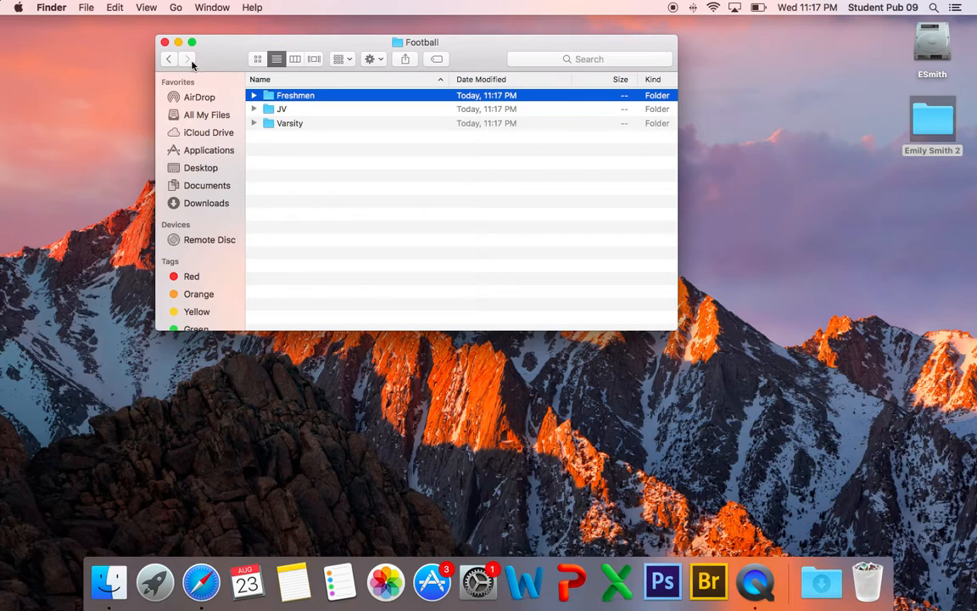
left_click(169, 61)
left_click(169, 61)
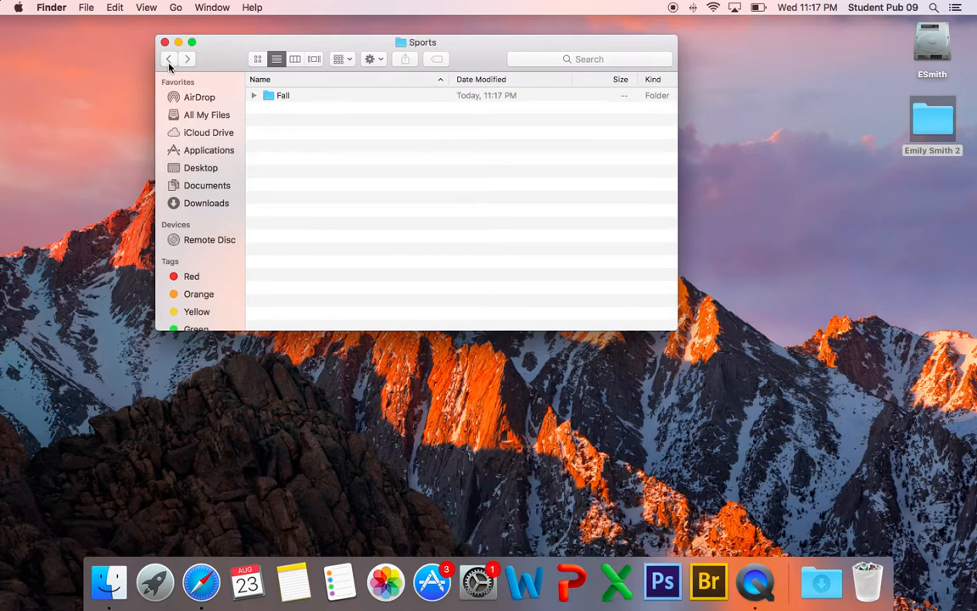
Step: Go back to the student's folder and drill down through Sports > Fall > Football
left_click(169, 61)
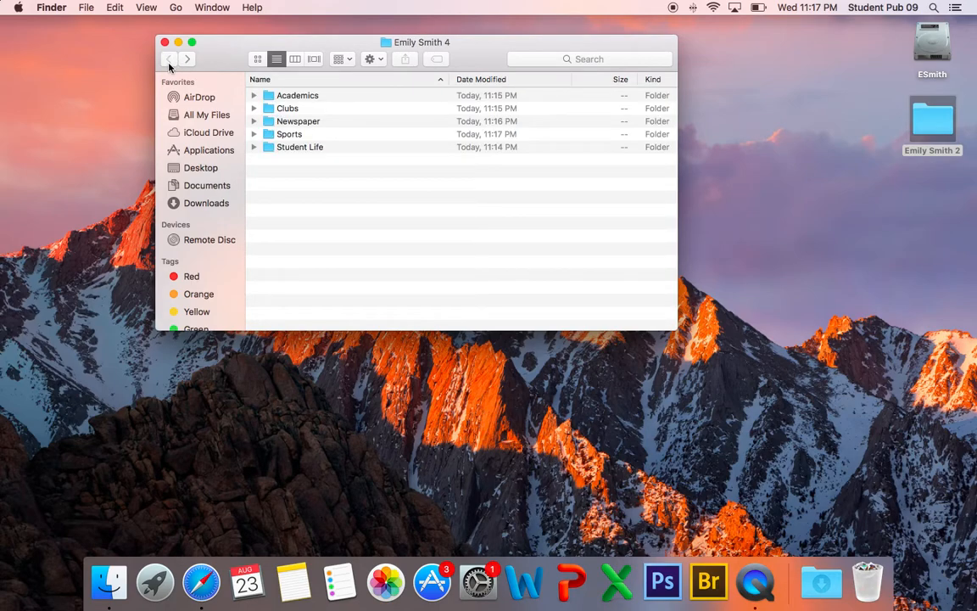
double_click(290, 134)
double_click(285, 96)
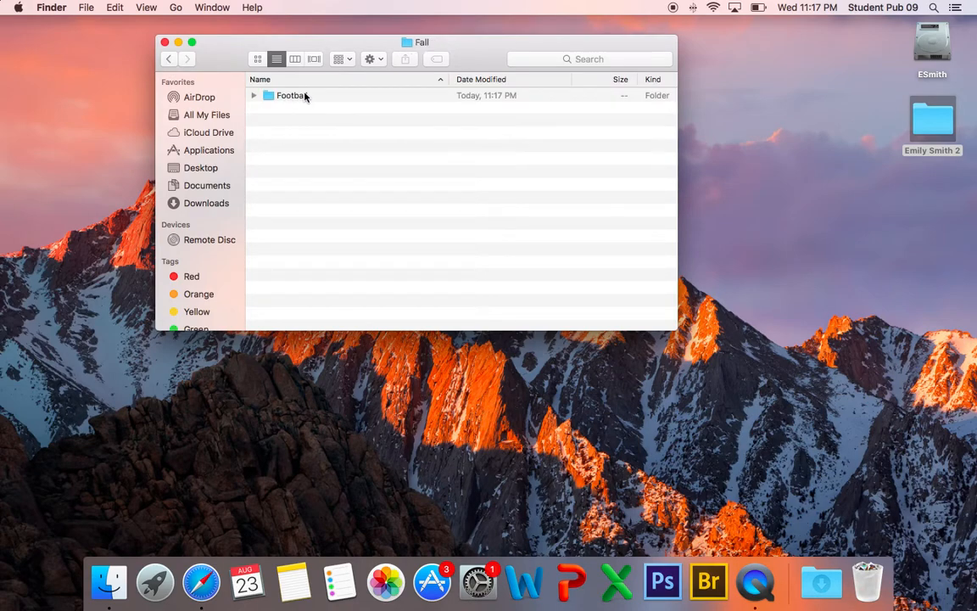
double_click(298, 96)
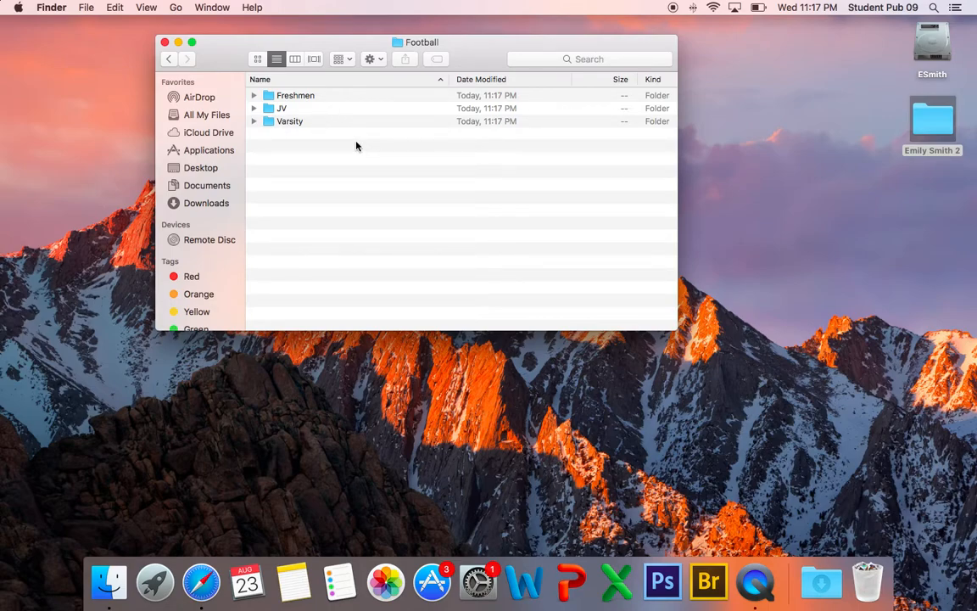
Step: Open Varsity and create a subfolder named 10.1.17_Cville
double_click(290, 123)
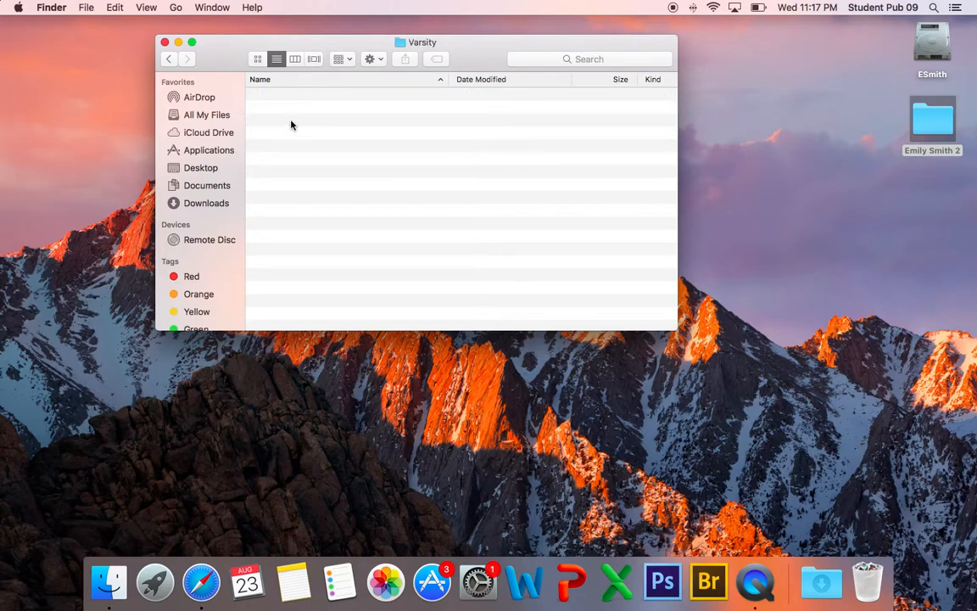
left_click(371, 60)
left_click(373, 76)
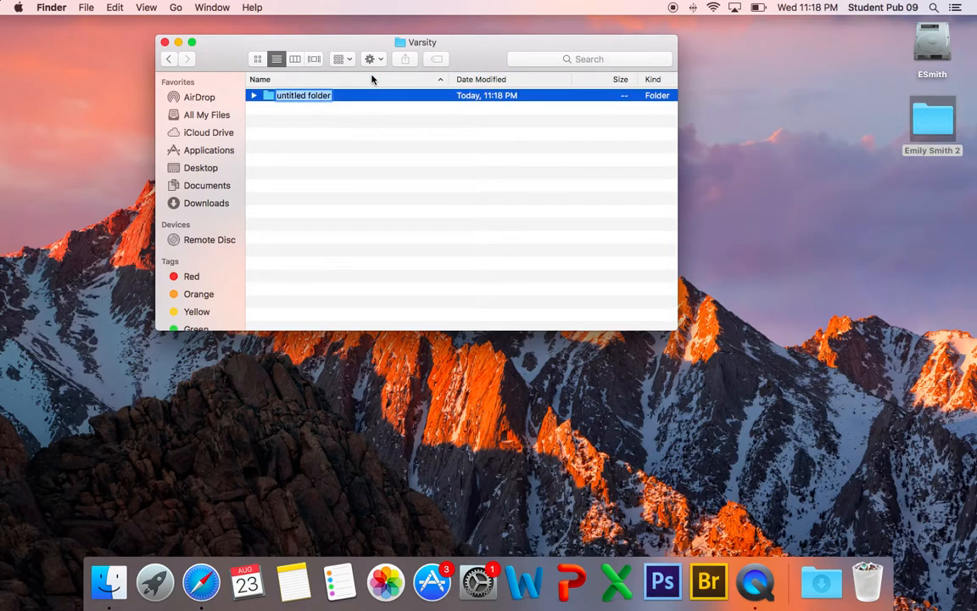
type("10.1")
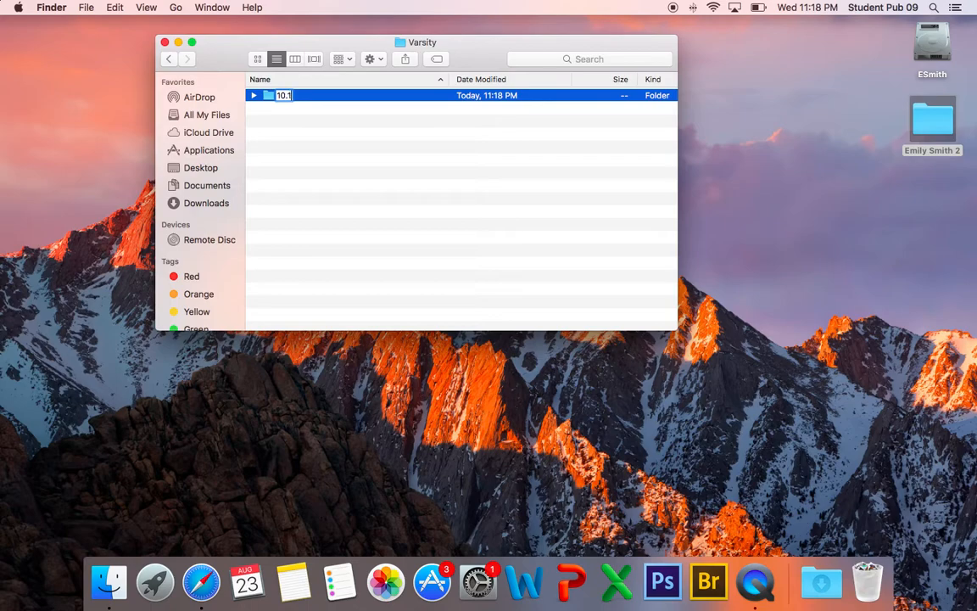
type(".17_Cville_")
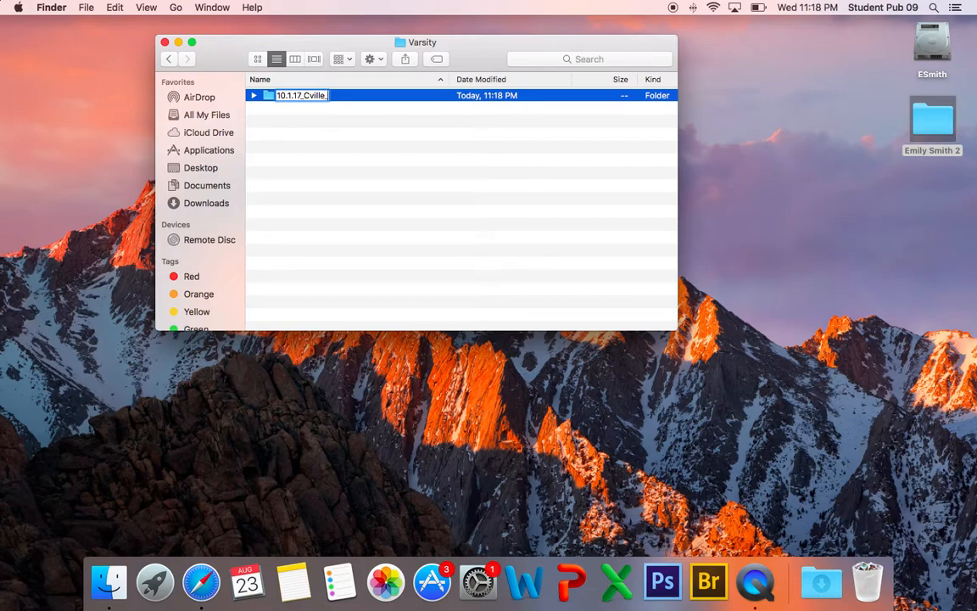
key("BackSpace")
key("Return")
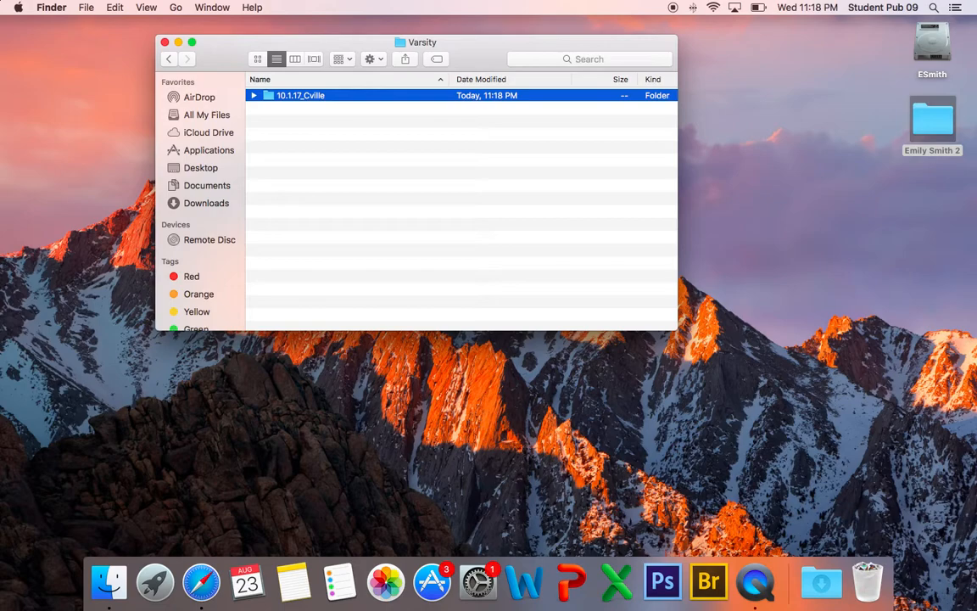